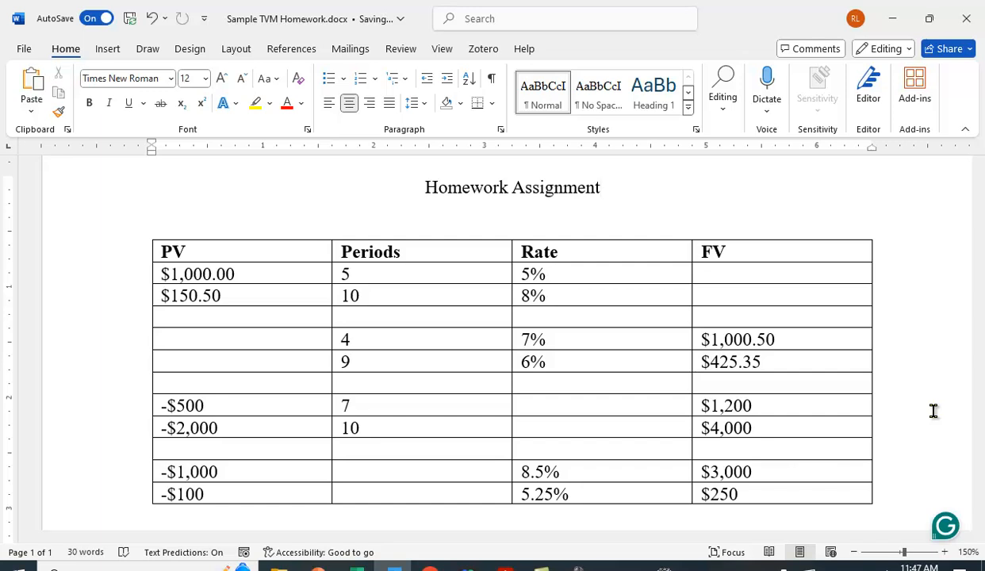
# - Copy the entire homework table from the Word document and paste it into the Excel sheet at B3, keeping the source formatting
pyautogui.click(108, 51)
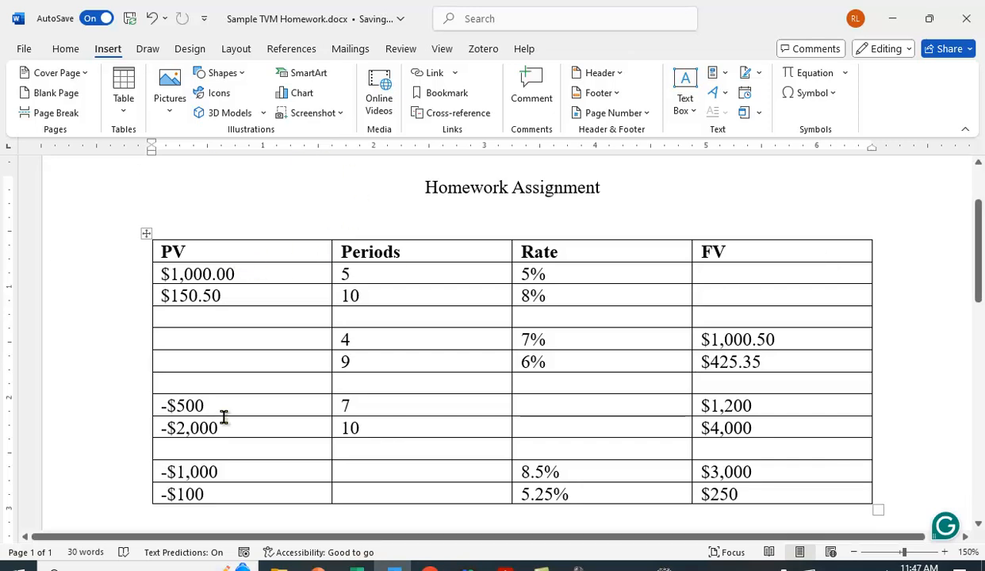
pyautogui.click(147, 234)
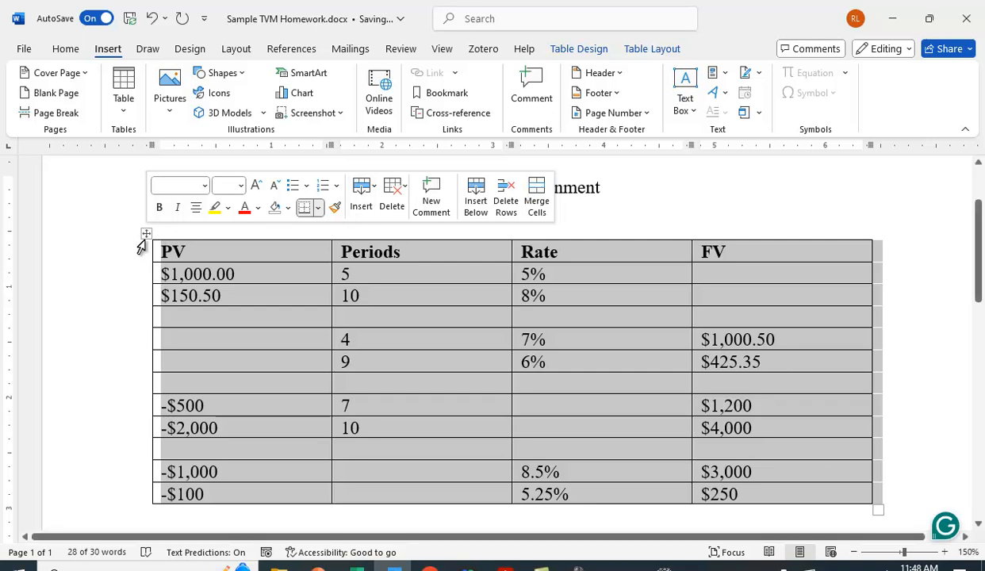
pyautogui.rightClick(147, 235)
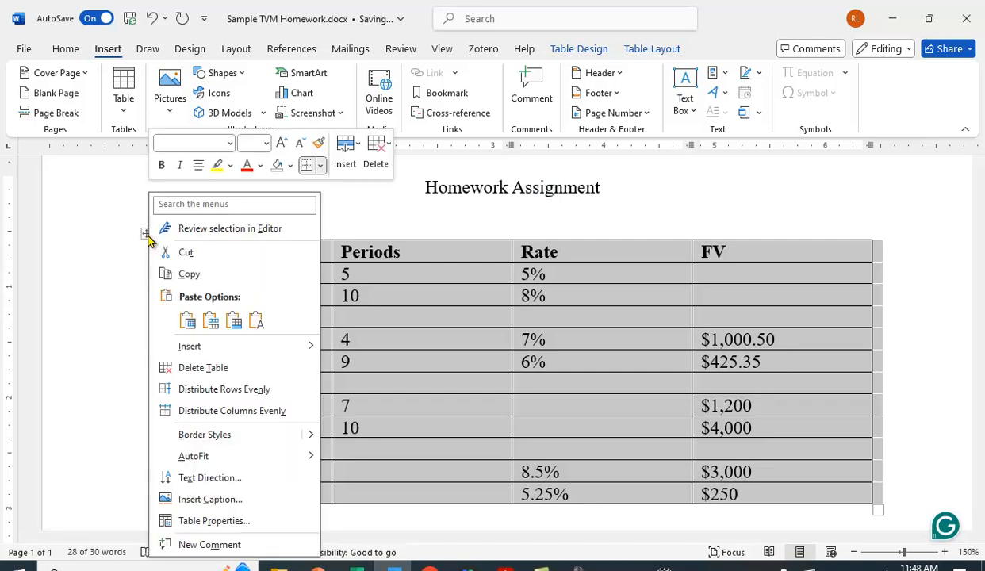
pyautogui.click(187, 273)
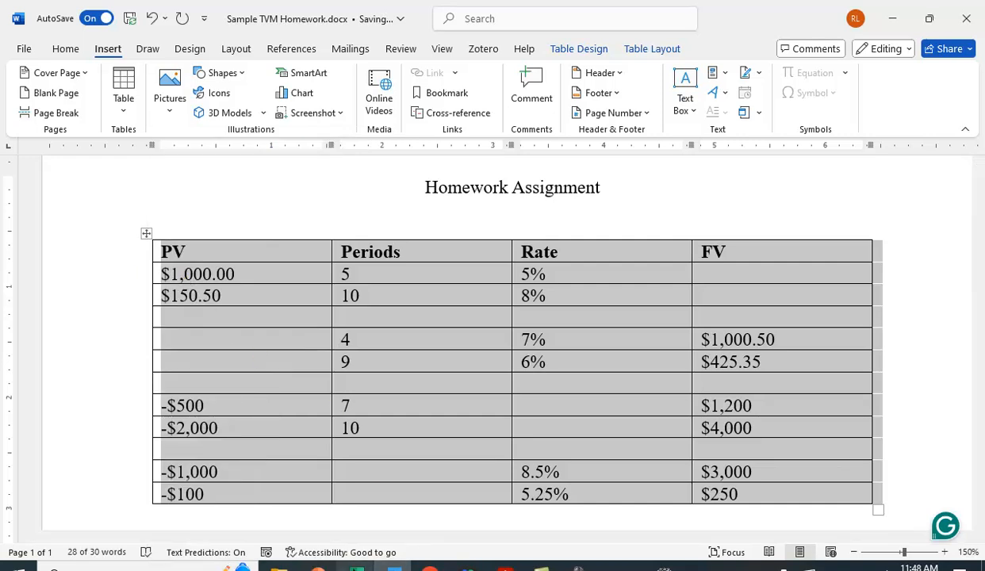
pyautogui.click(356, 568)
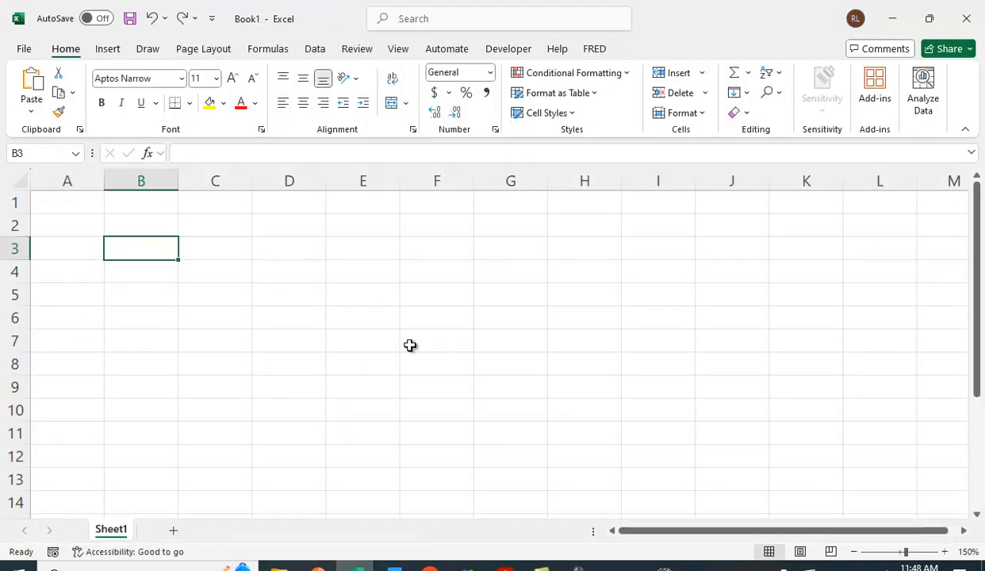
pyautogui.rightClick(148, 254)
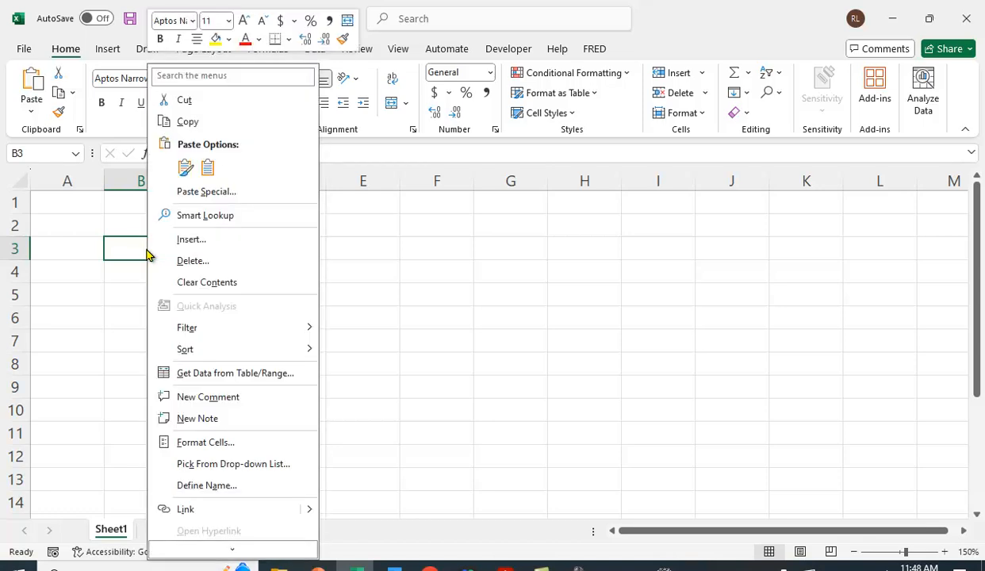
pyautogui.click(185, 168)
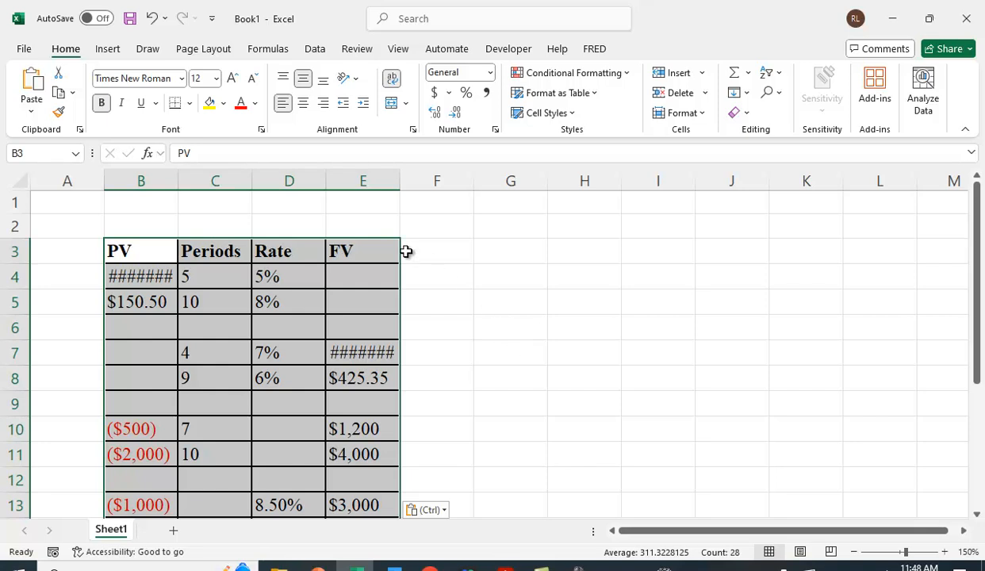
# - Fit columns B, C and D to their contents and widen the FV column E well beyond its values
pyautogui.doubleClick(174, 180)
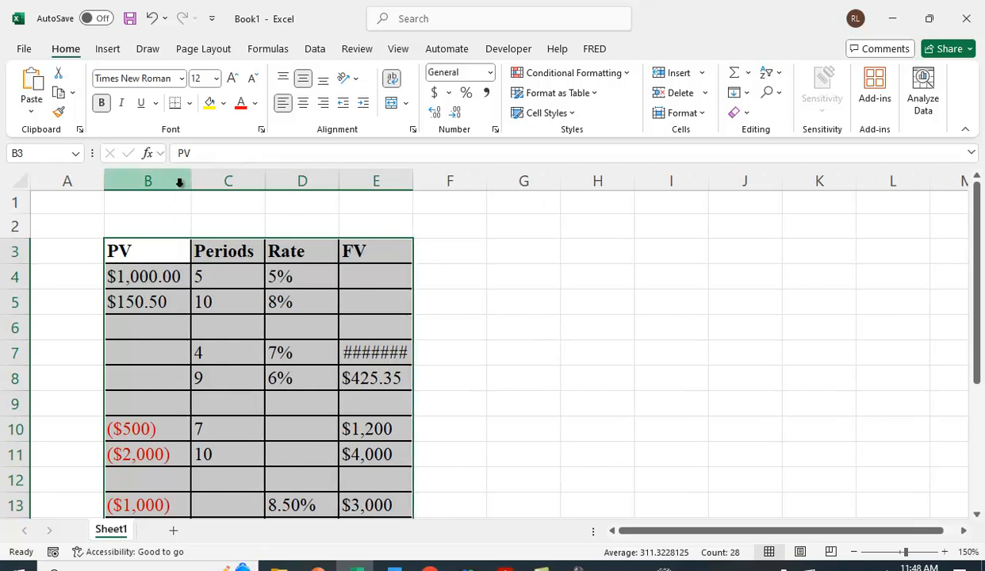
pyautogui.doubleClick(266, 181)
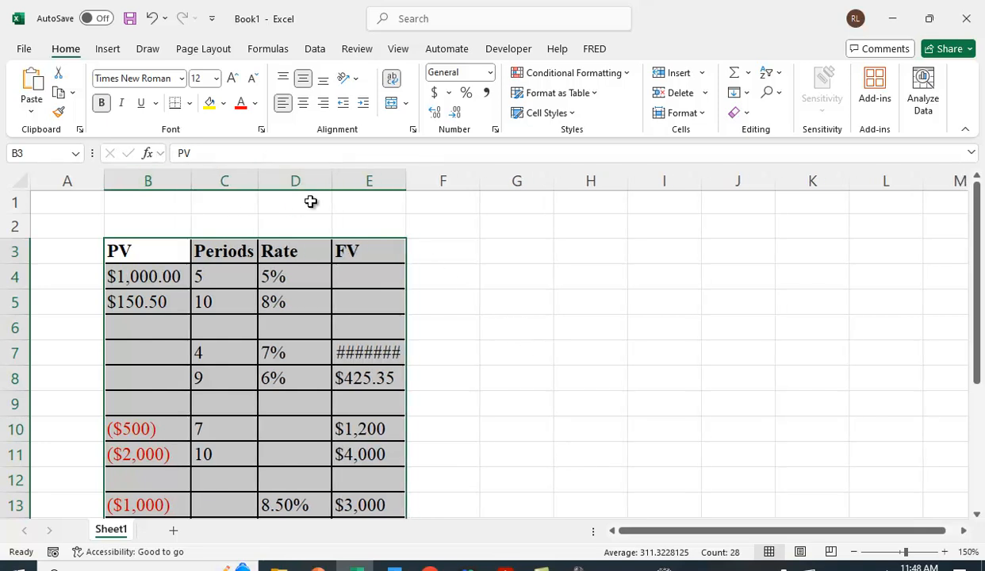
pyautogui.doubleClick(331, 180)
pyautogui.moveTo(387, 181); pyautogui.dragTo(504, 191)
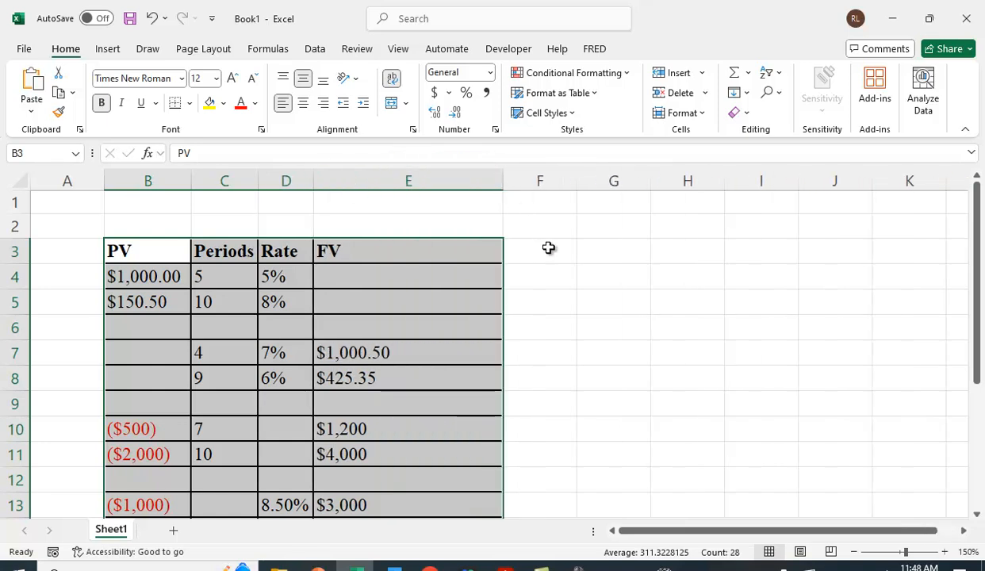
pyautogui.click(524, 353)
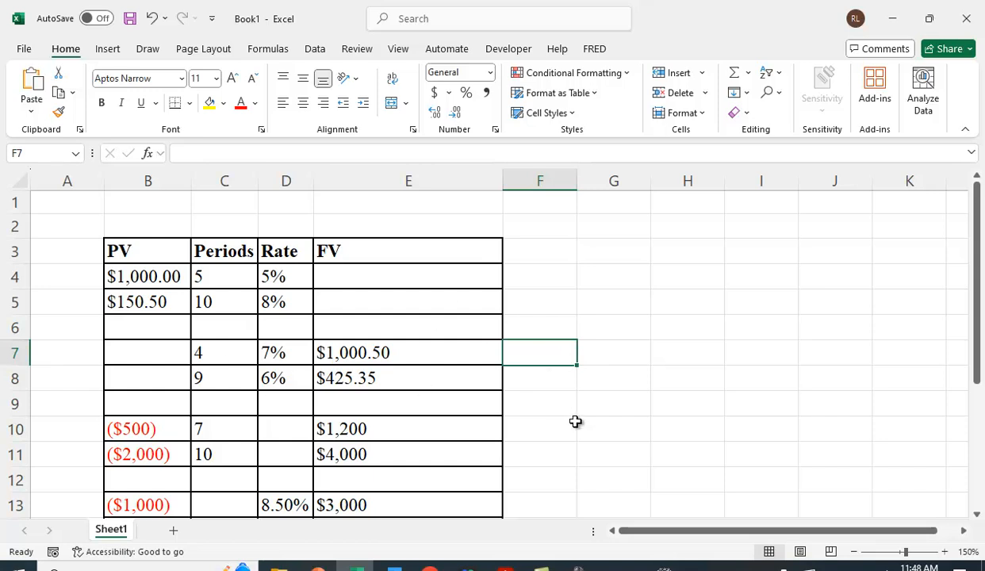
pyautogui.click(581, 384)
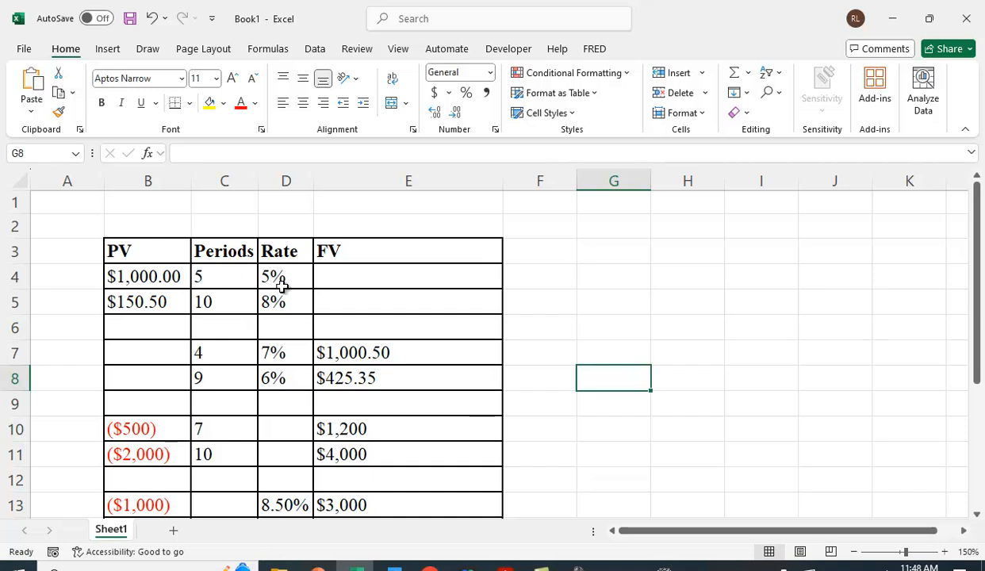
# - Enter the future value formula =FV(D4,C4,0,B4) in cell E4
pyautogui.click(364, 283)
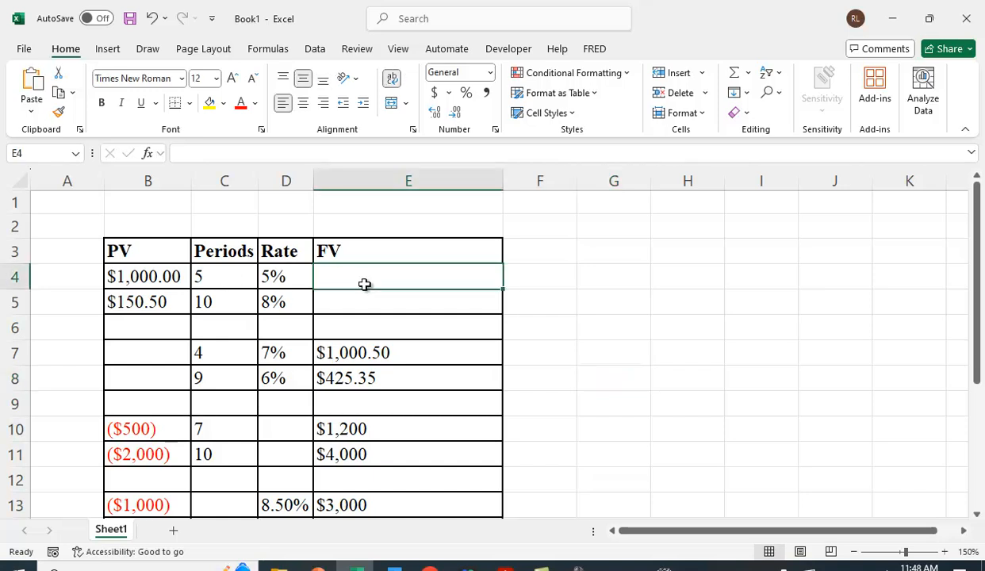
pyautogui.write('=fv(')
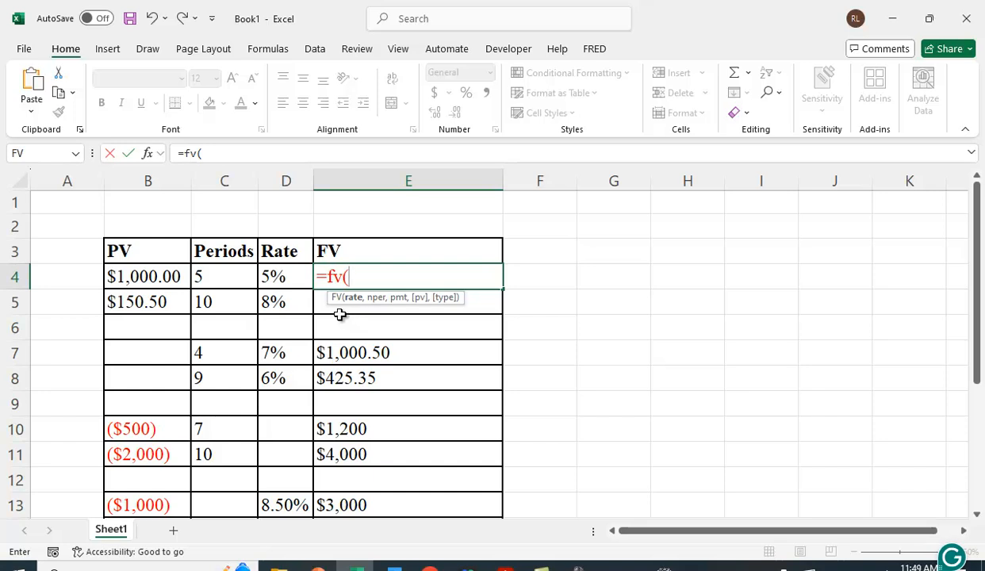
pyautogui.click(272, 277)
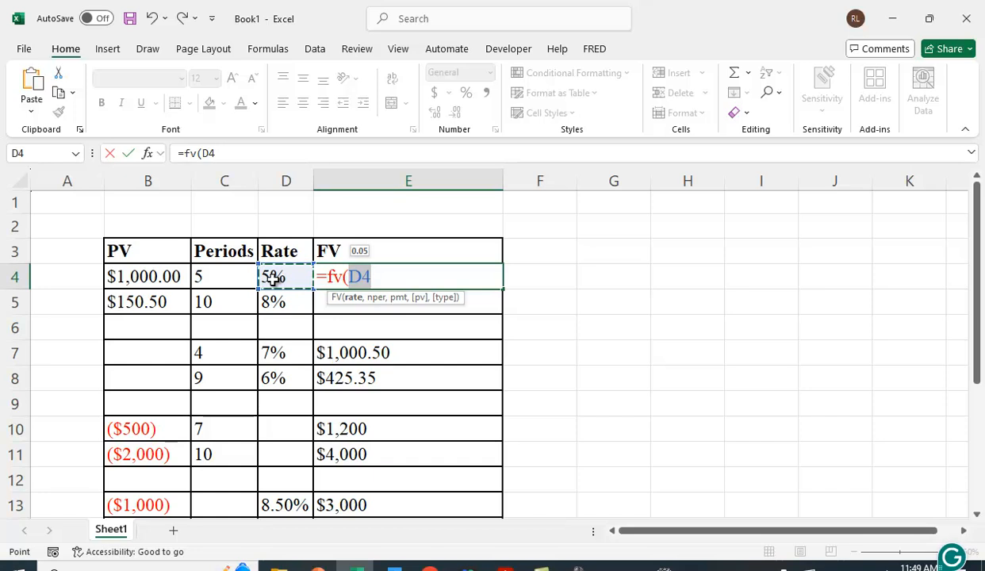
pyautogui.write(',')
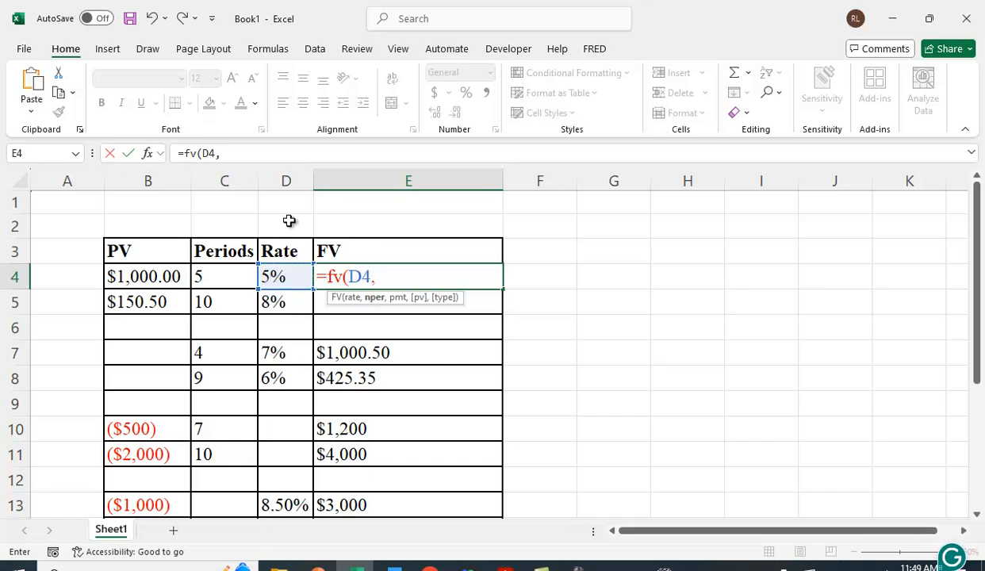
pyautogui.click(220, 276)
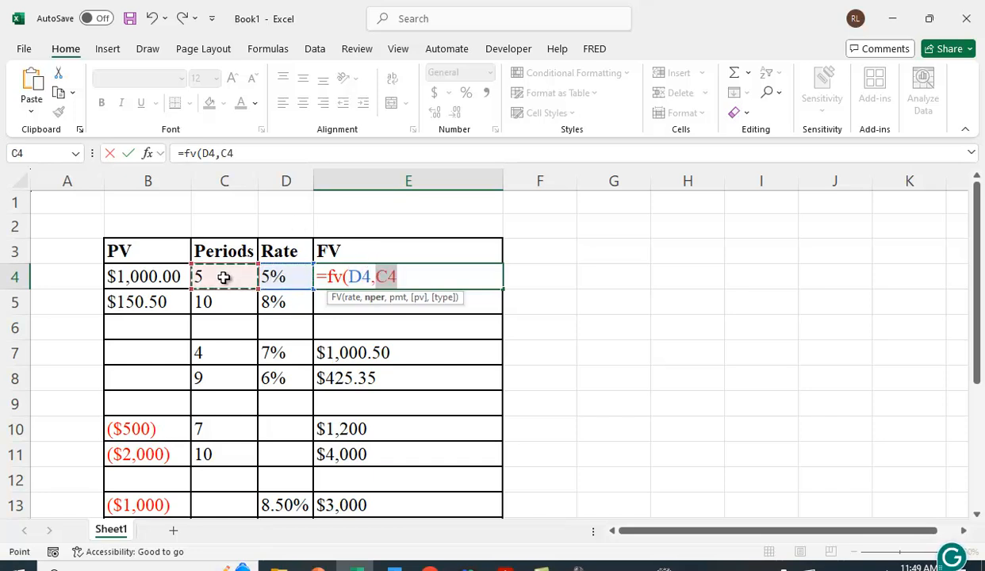
pyautogui.write(',')
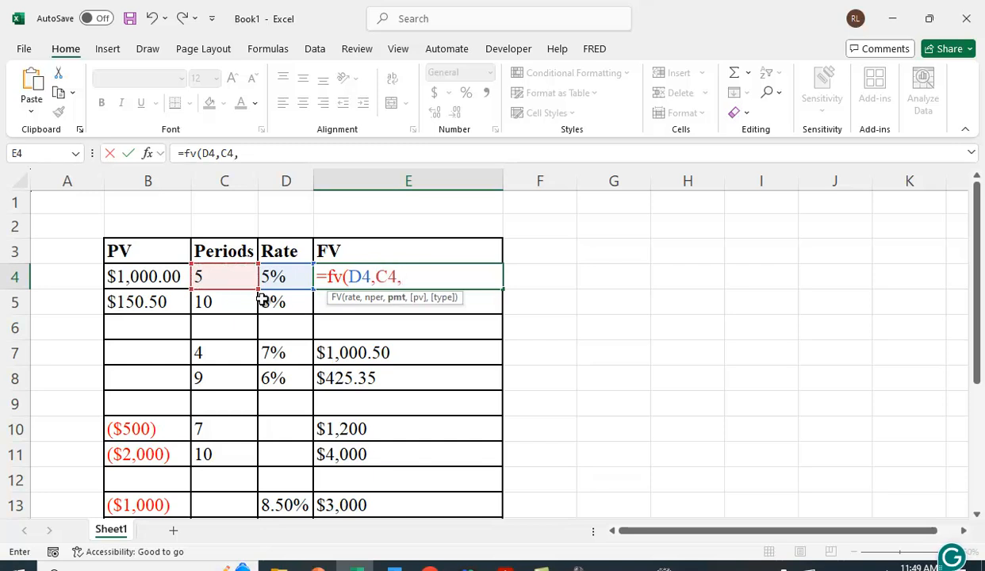
pyautogui.write('0,')
pyautogui.click(142, 276)
pyautogui.write(')')
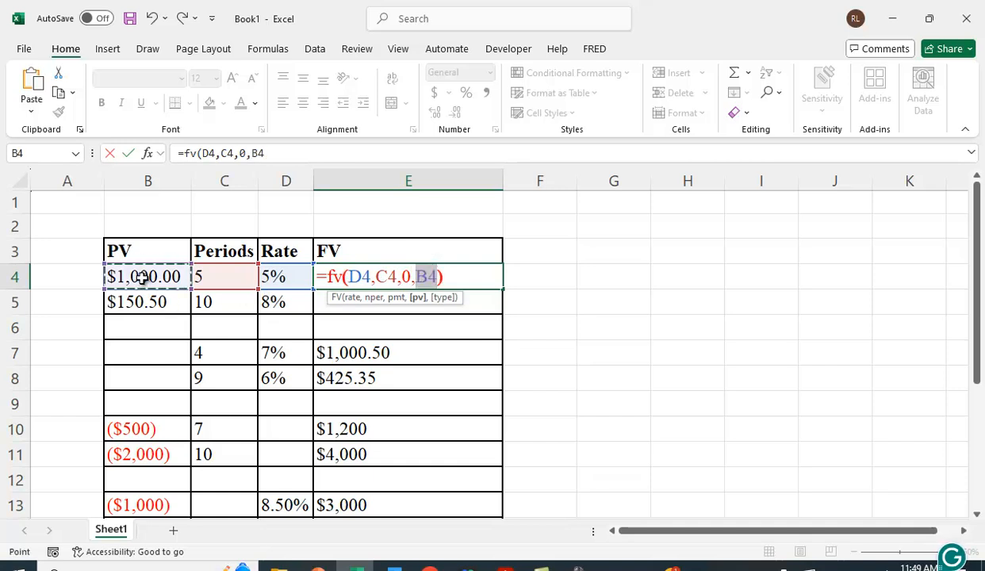
pyautogui.press('Return')
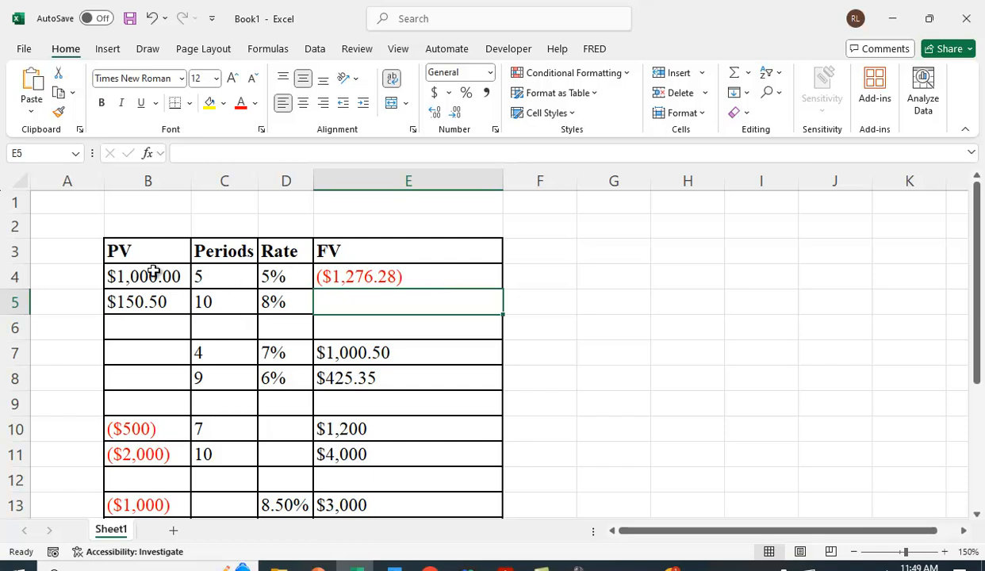
# - Fill the future value formula from E4 down to E5 and check the formulas in both cells
pyautogui.click(379, 279)
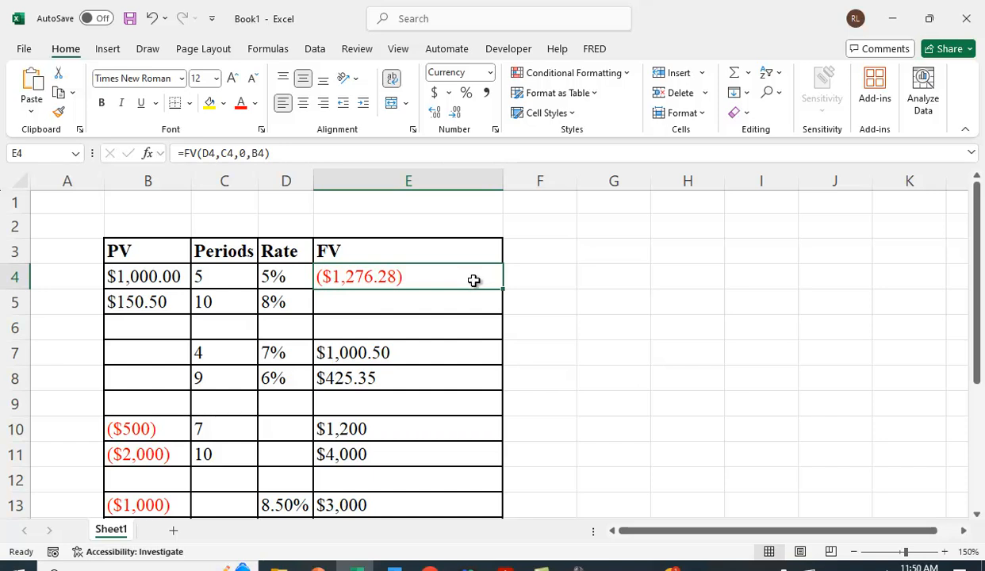
pyautogui.moveTo(500, 291); pyautogui.dragTo(501, 311)
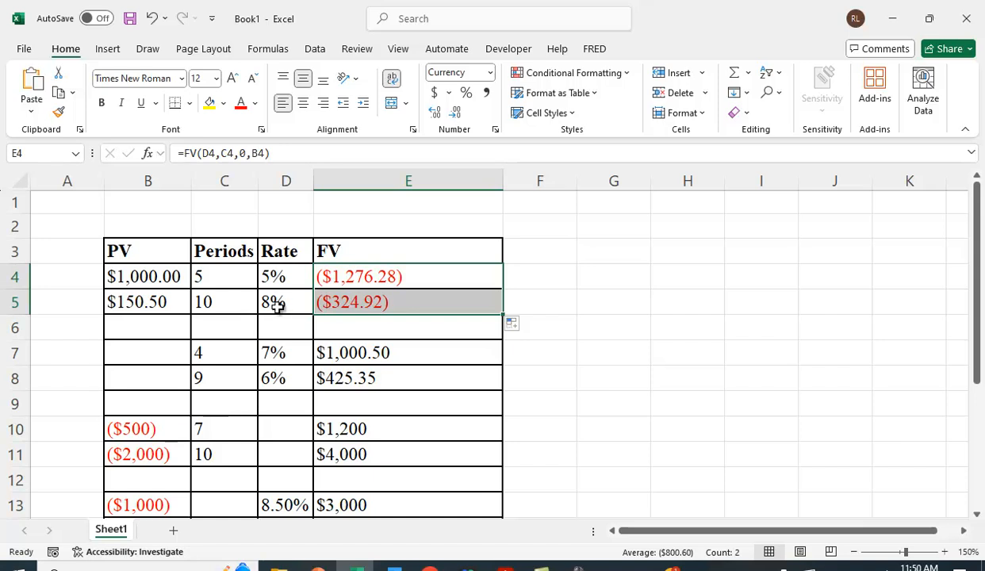
pyautogui.click(369, 277)
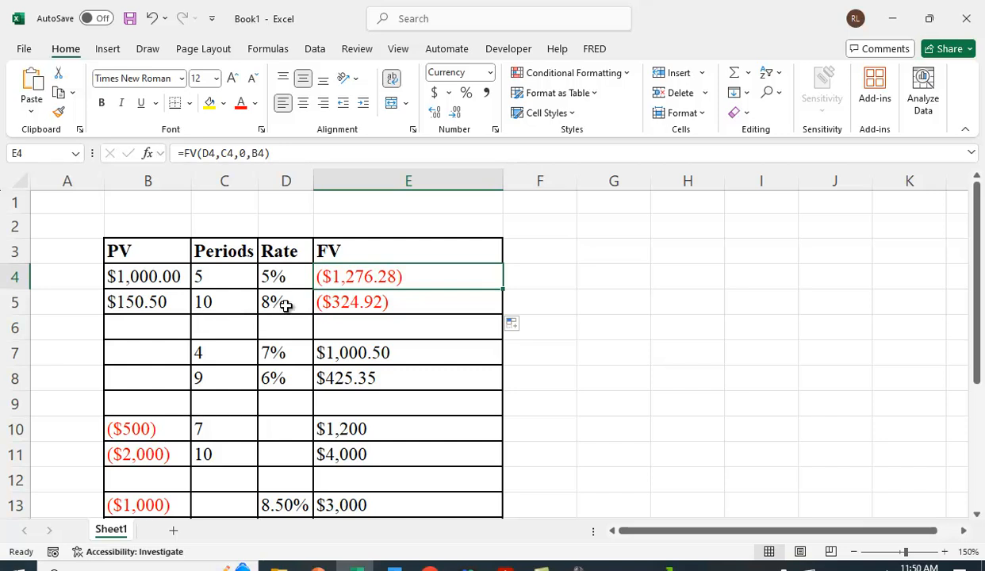
pyautogui.click(356, 300)
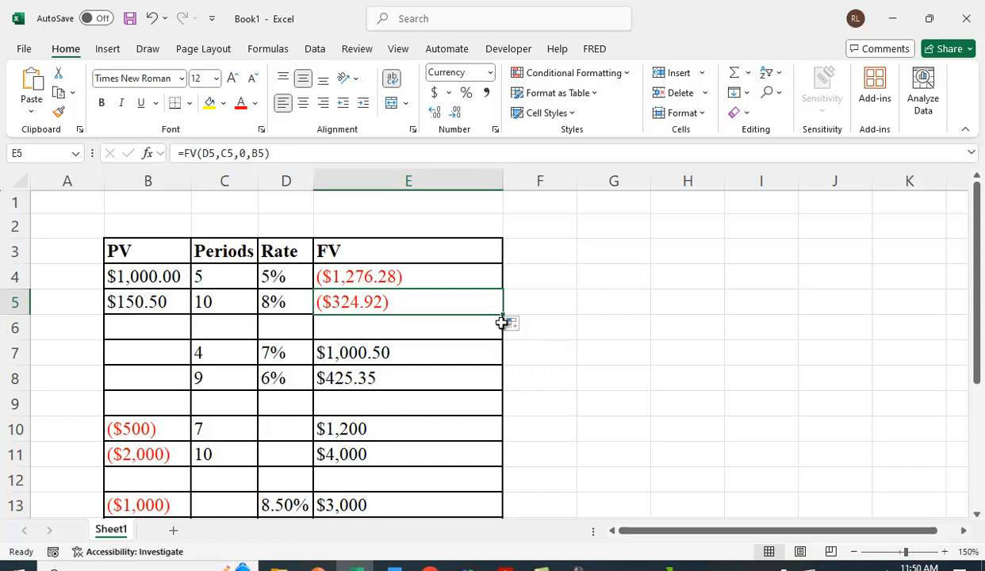
# - Enter the present value formula =PV(D7,C7,0,E7) in cell B7
pyautogui.click(132, 353)
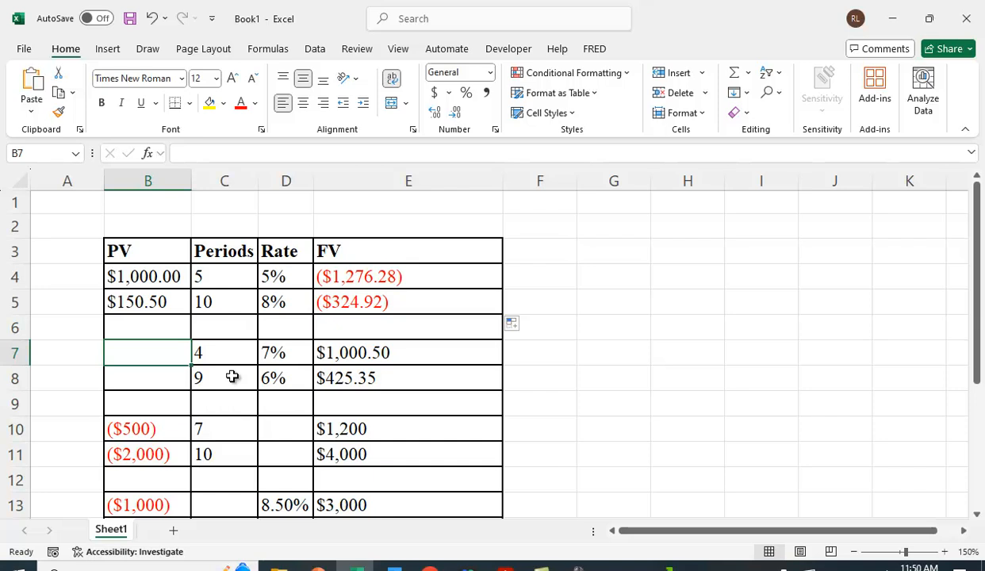
pyautogui.write('=pv(')
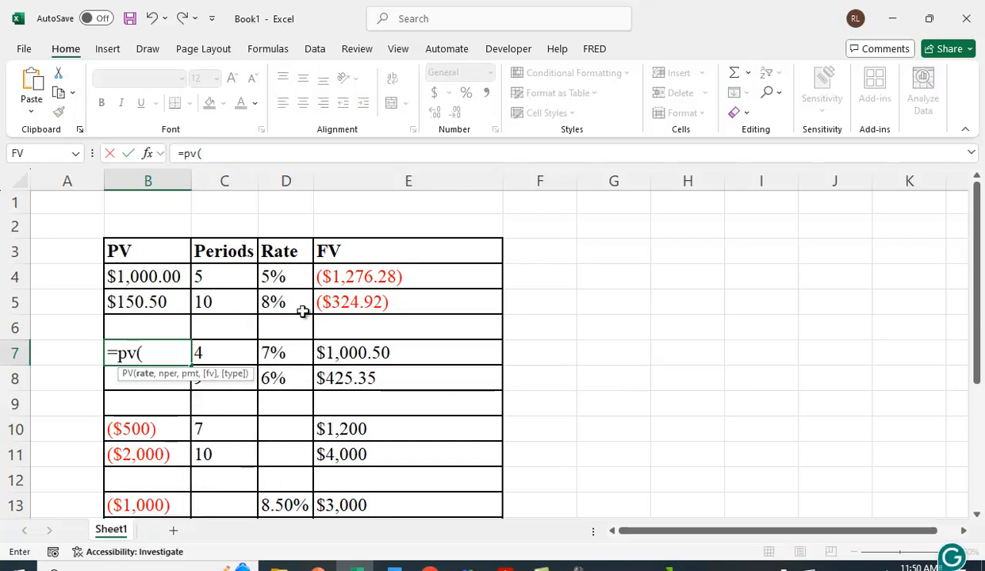
pyautogui.click(289, 355)
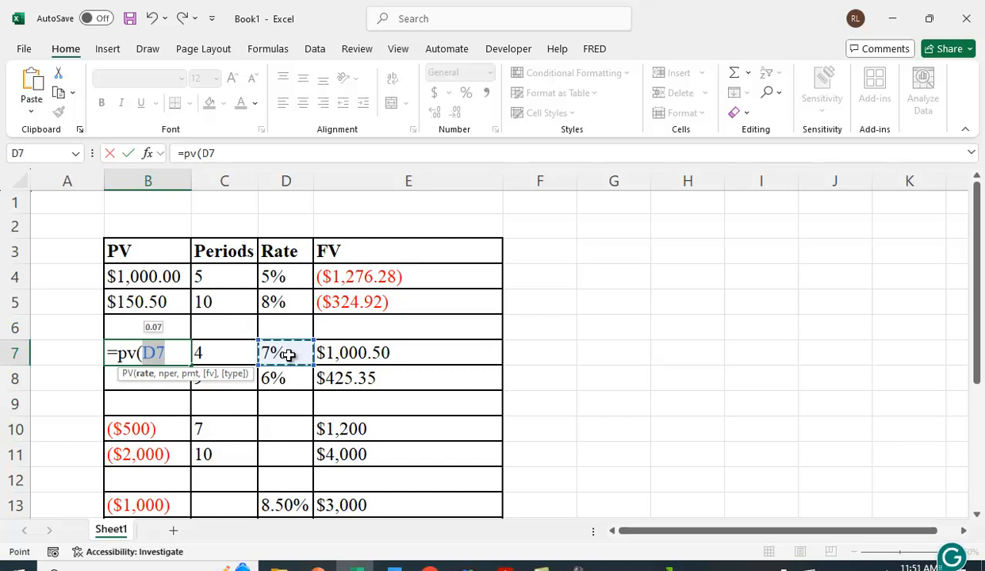
pyautogui.write(',')
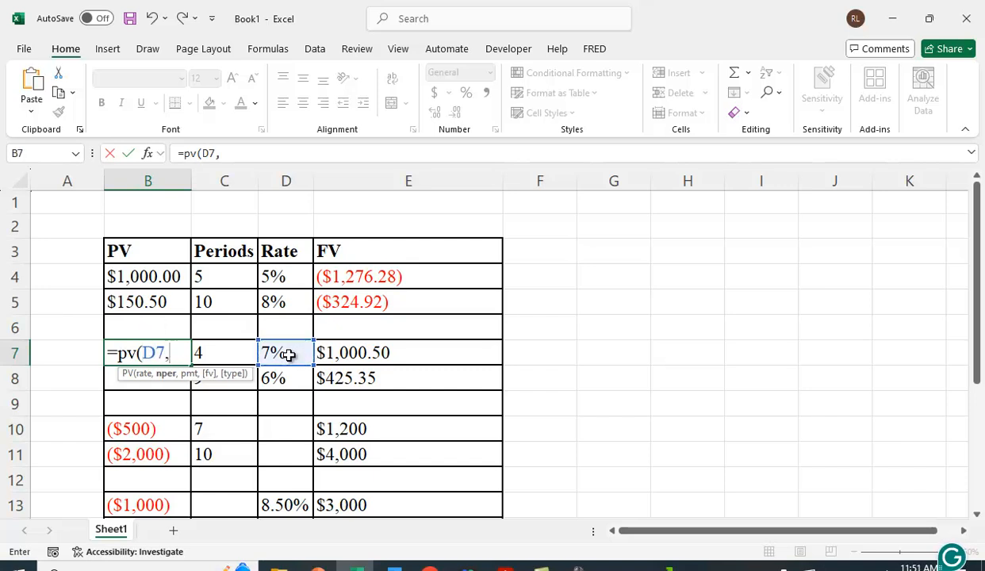
pyautogui.click(205, 354)
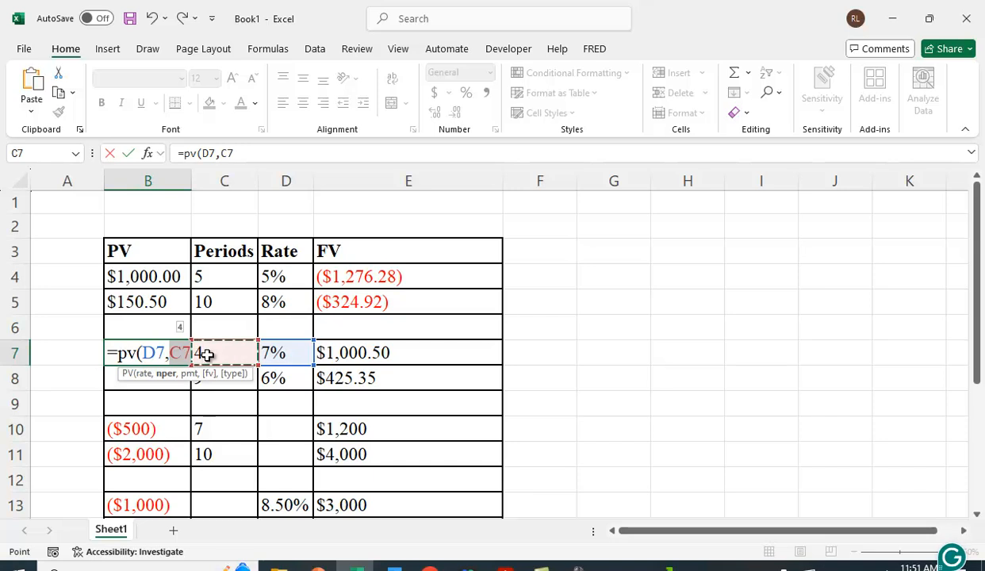
pyautogui.write(',')
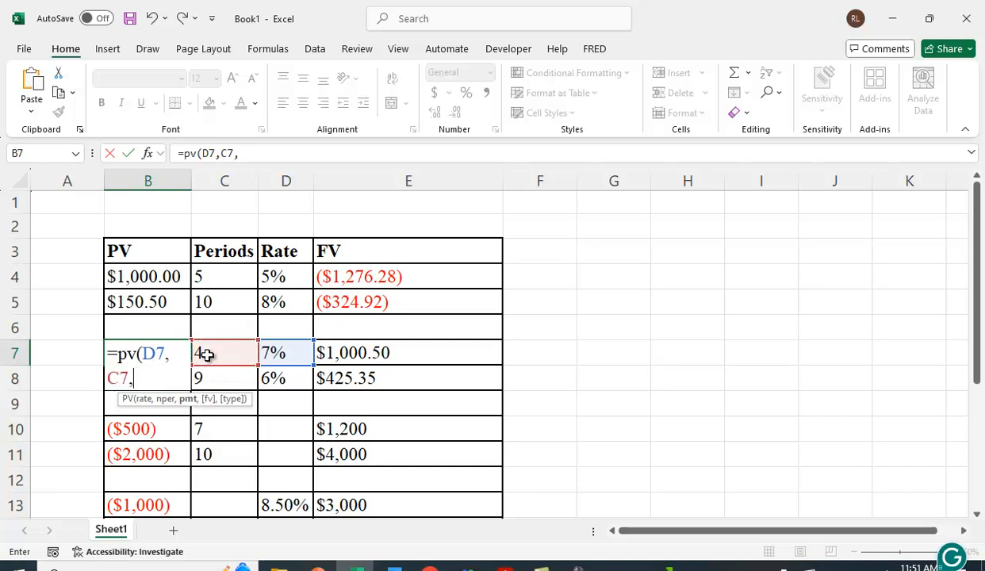
pyautogui.write(',')
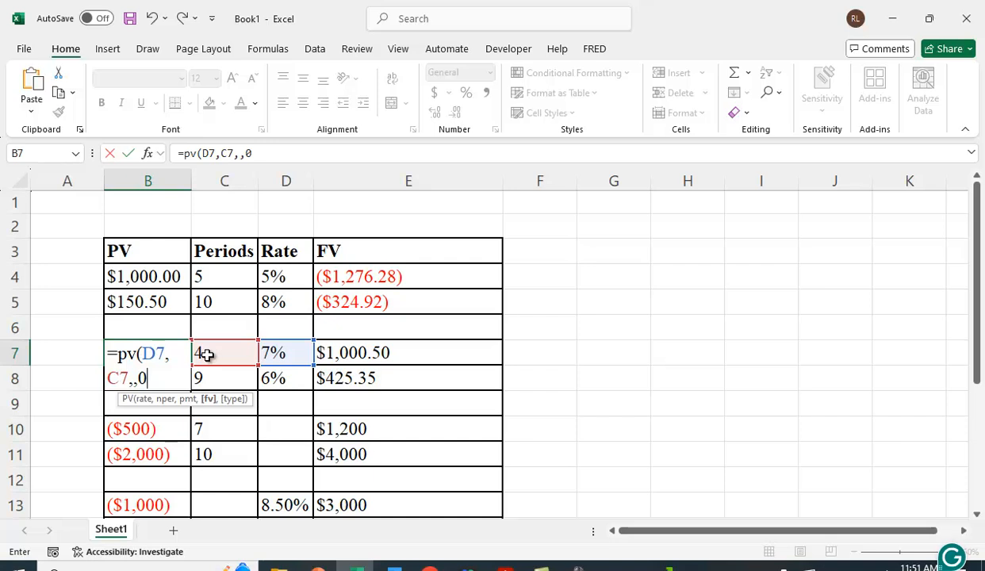
pyautogui.press('BackSpace')
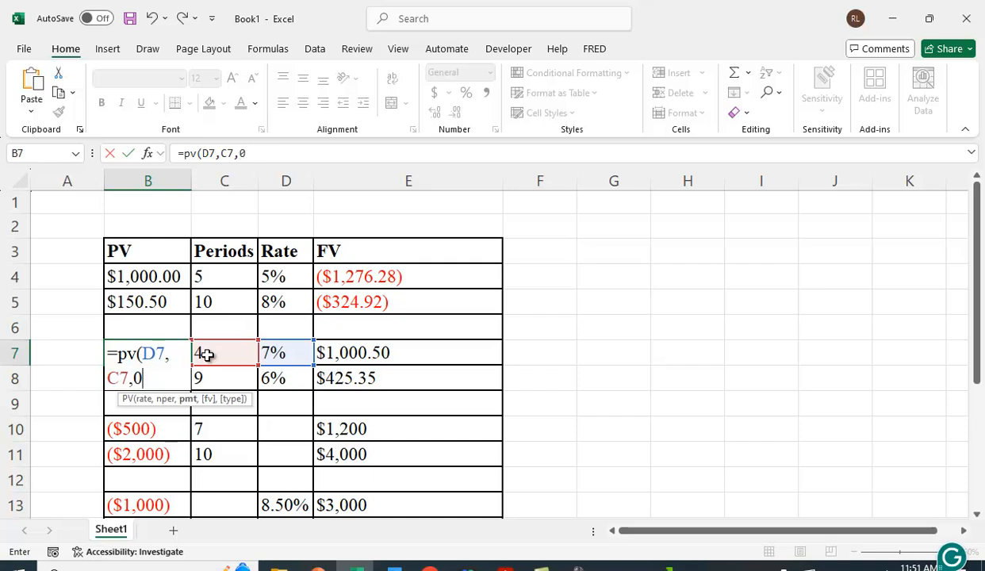
pyautogui.write(',')
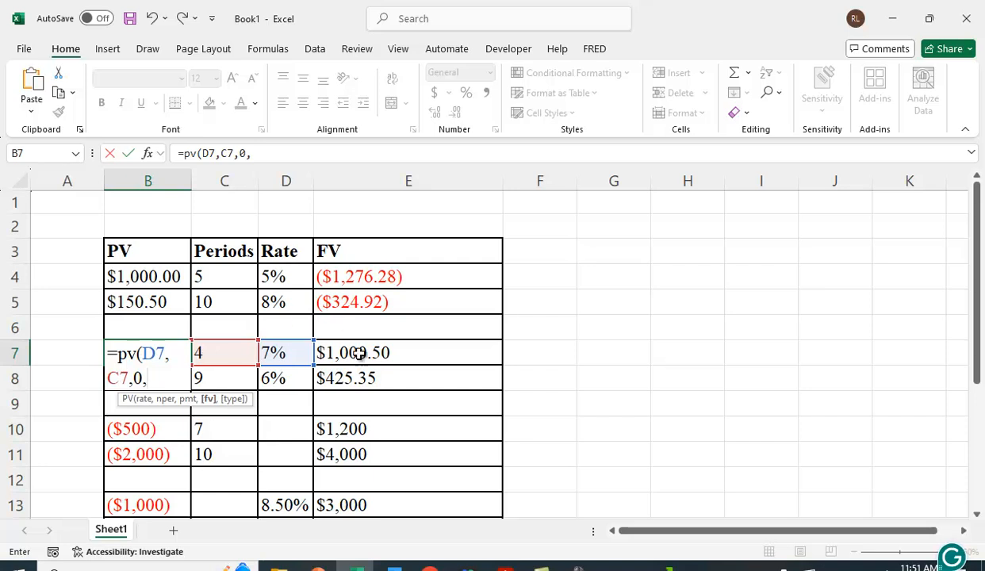
pyautogui.click(358, 353)
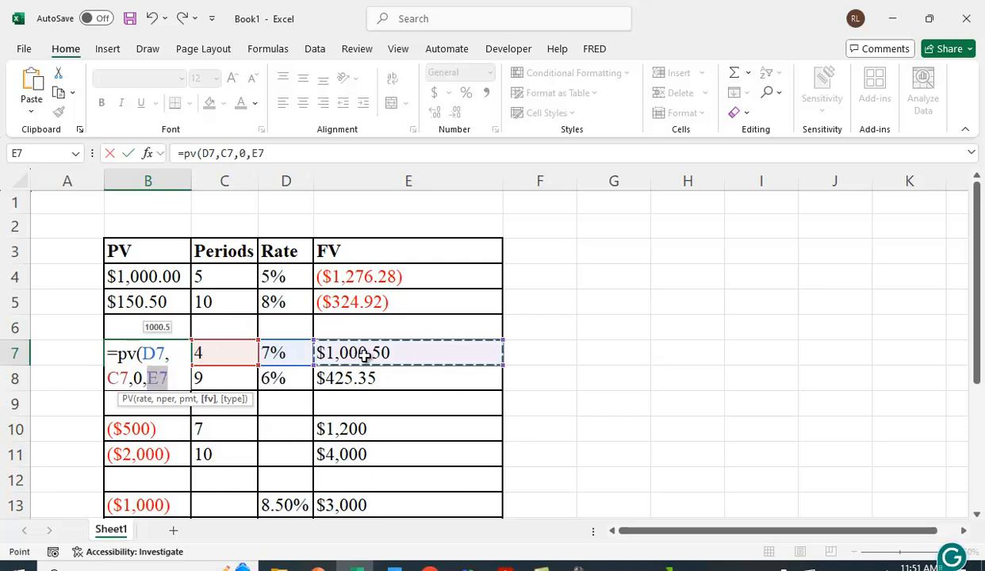
pyautogui.write(')')
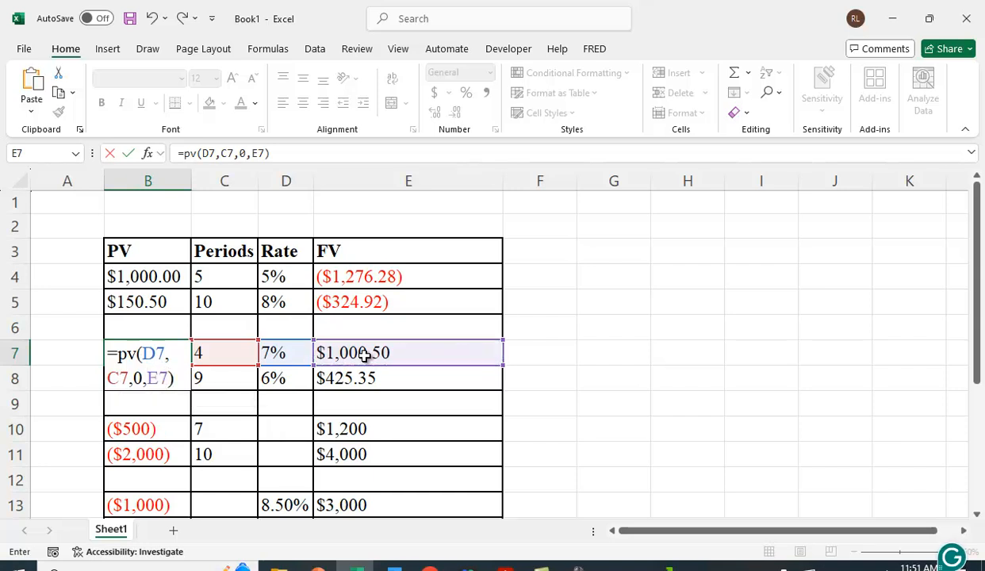
pyautogui.press('Return')
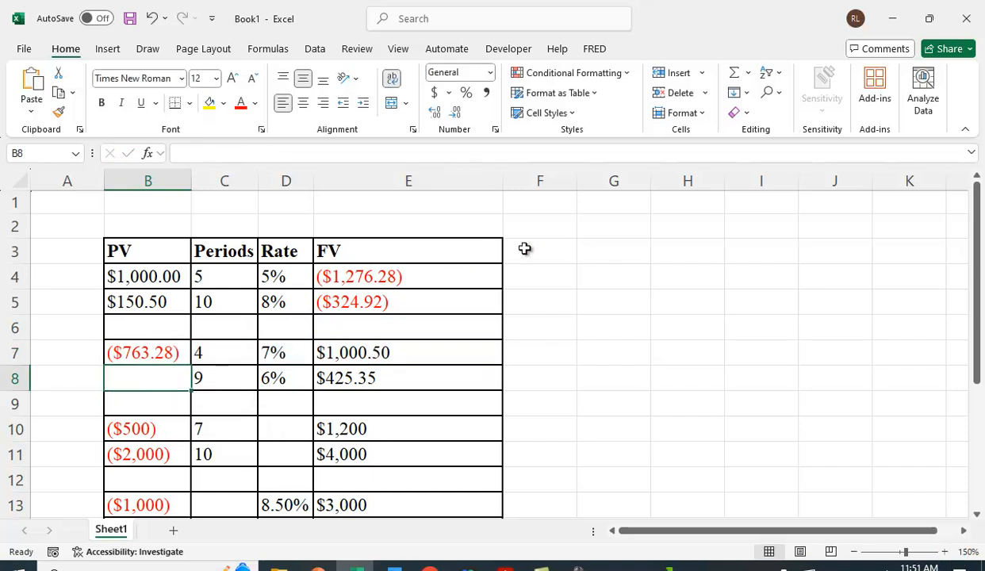
# - Widen the PV column B to about twice its width and fill the present value formula from B7 down to B8
pyautogui.moveTo(192, 180); pyautogui.dragTo(299, 192)
pyautogui.click(193, 354)
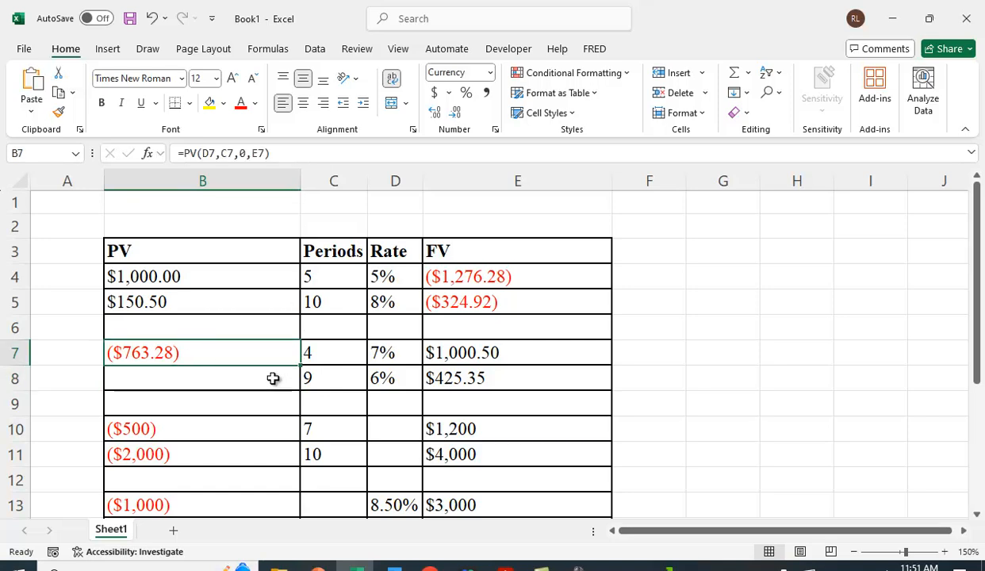
pyautogui.moveTo(302, 361); pyautogui.dragTo(305, 393)
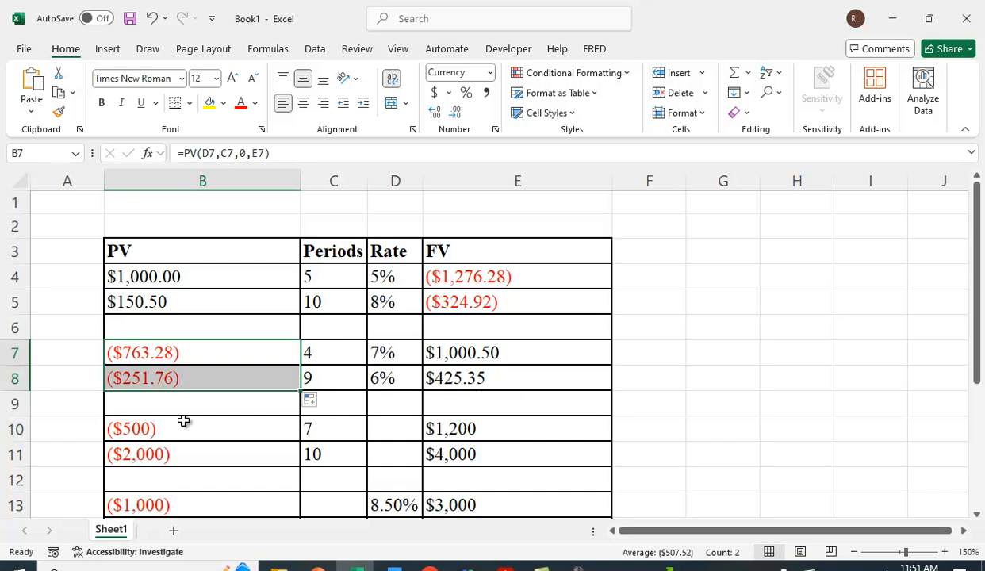
pyautogui.click(388, 426)
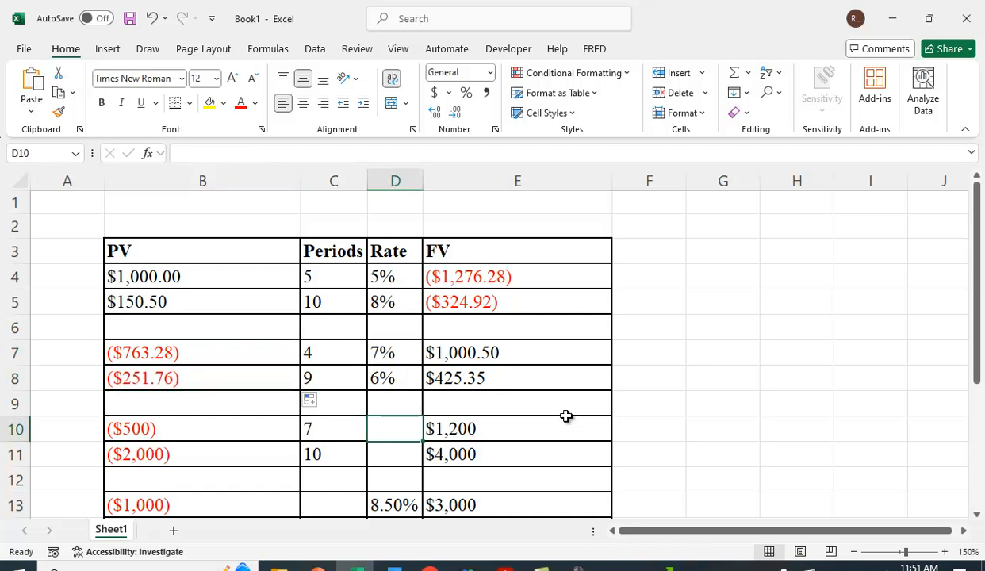
pyautogui.write('=')
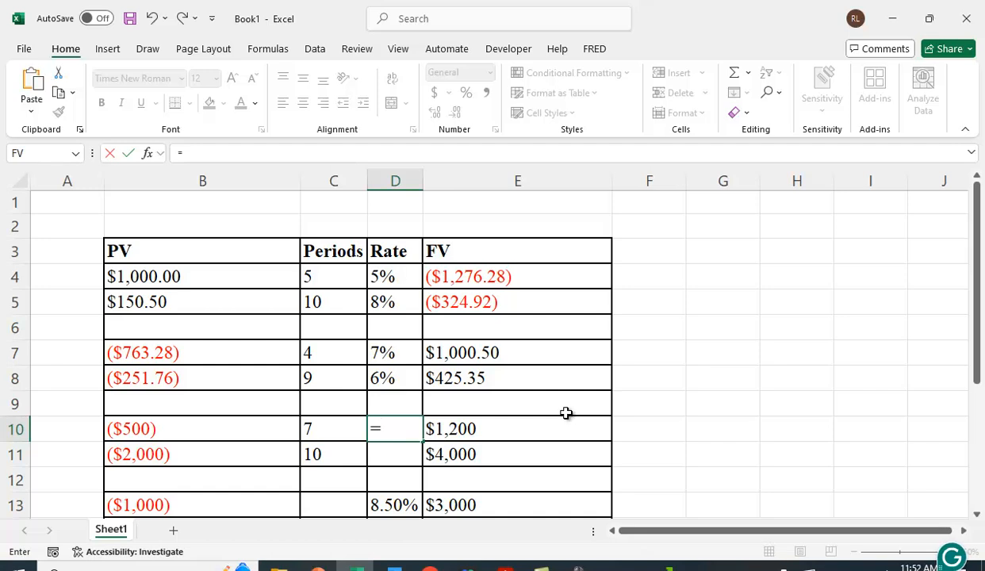
pyautogui.press('Escape')
# - Widen the Rate column D and the Periods column C well beyond their contents
pyautogui.click(430, 183)
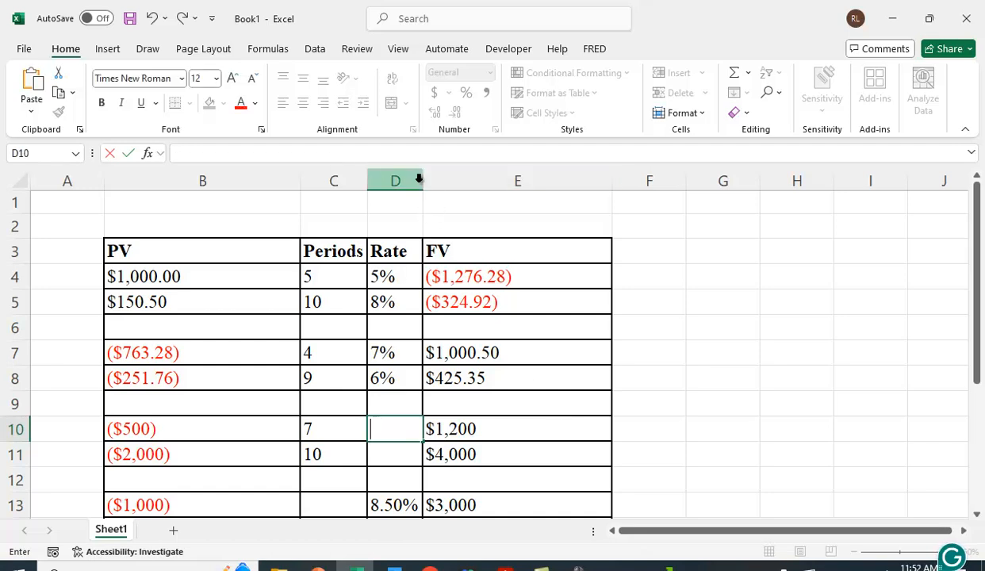
pyautogui.click(464, 208)
pyautogui.moveTo(420, 182); pyautogui.dragTo(525, 211)
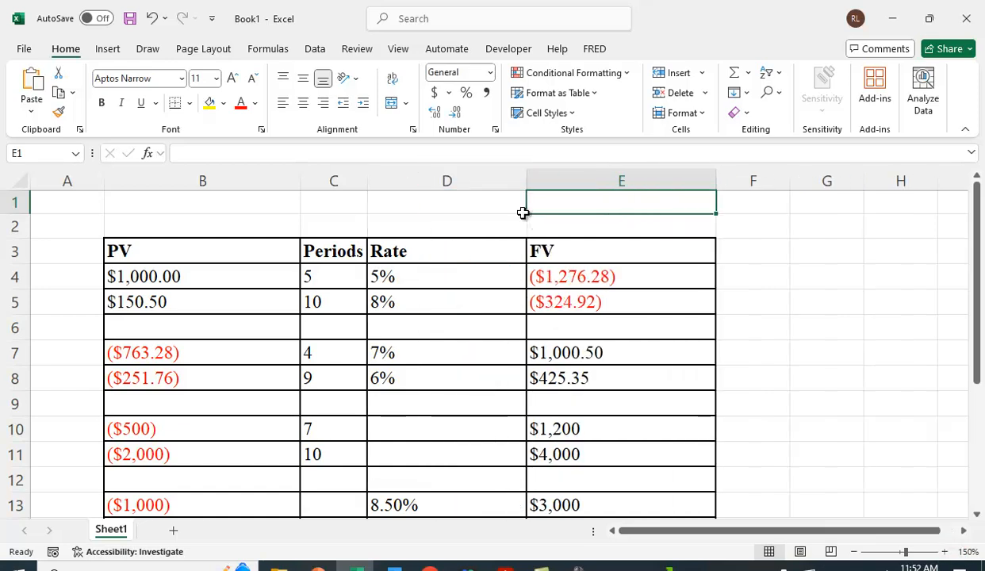
pyautogui.moveTo(368, 181); pyautogui.dragTo(419, 181)
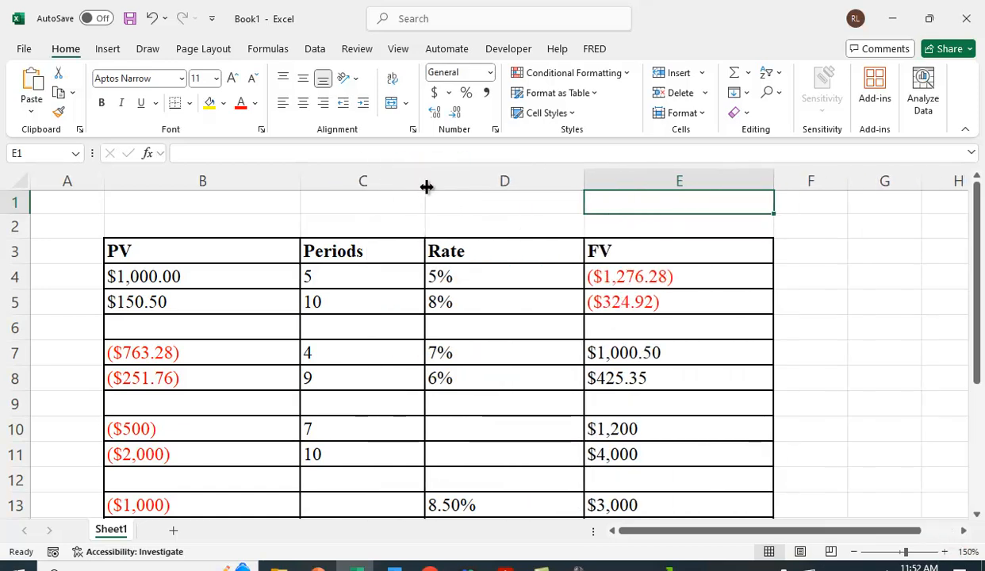
# - Enter the interest rate formula =RATE(C10,0,B10,E10) in cell D10, with 0 as the payment argument
pyautogui.click(456, 438)
pyautogui.write('=rate(')
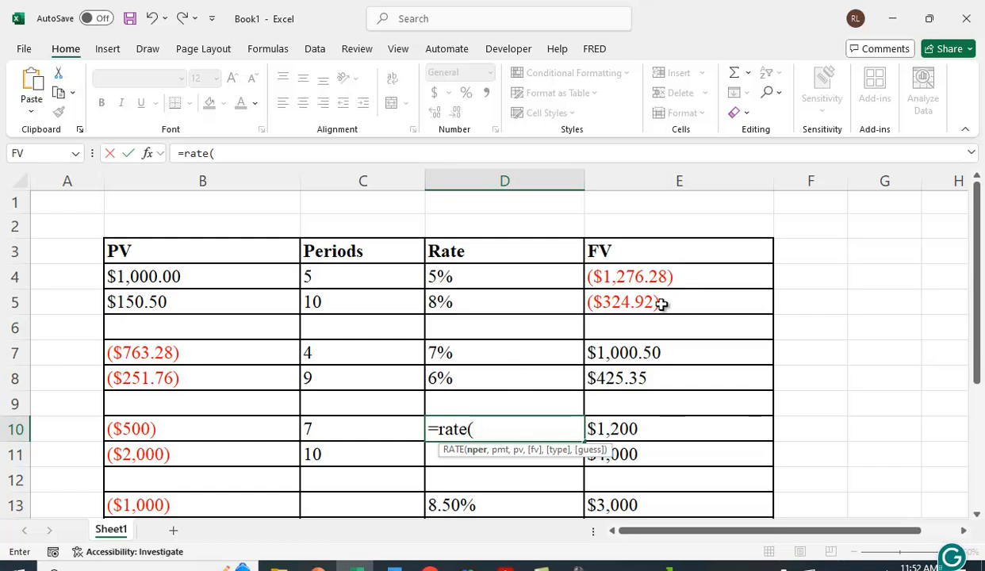
pyautogui.click(349, 429)
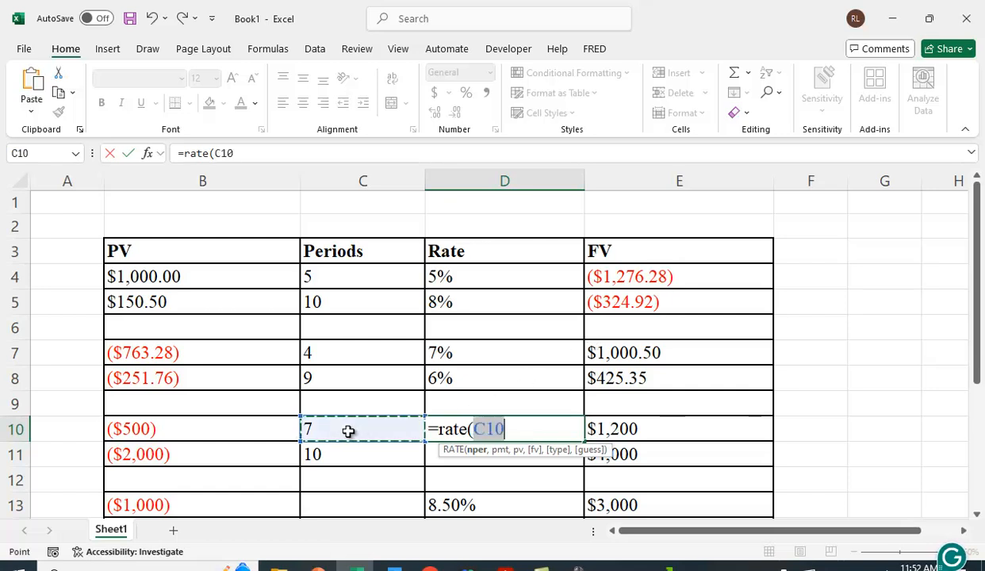
pyautogui.write(',')
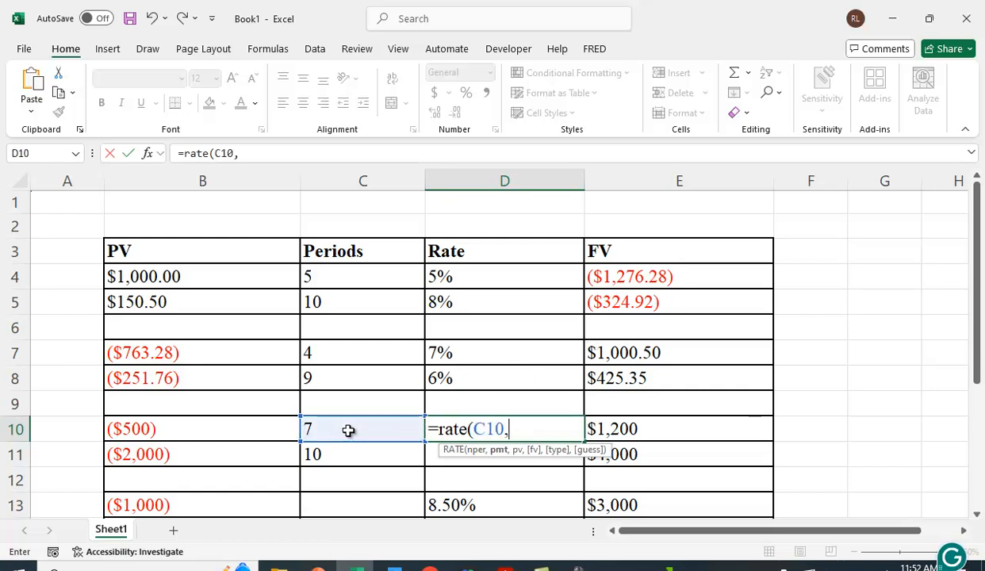
pyautogui.click(183, 429)
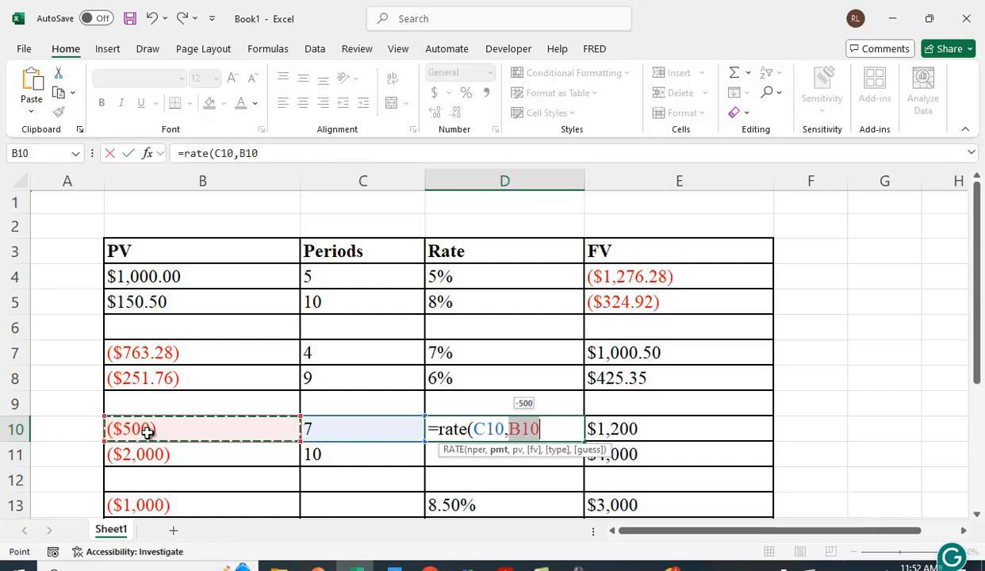
pyautogui.write(',')
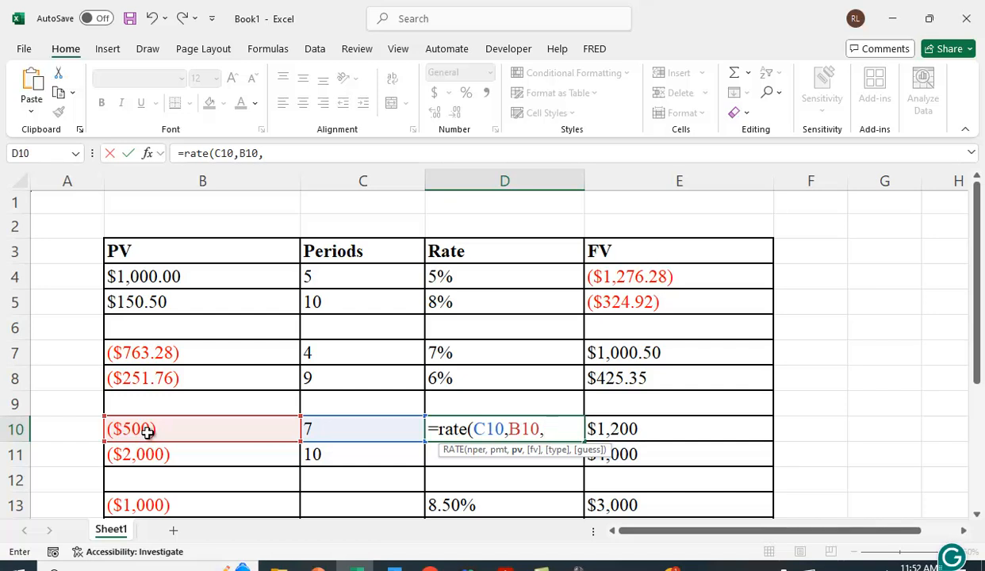
pyautogui.press('BackSpace')
pyautogui.press('BackSpace')
pyautogui.press('BackSpace')
pyautogui.press('BackSpace')
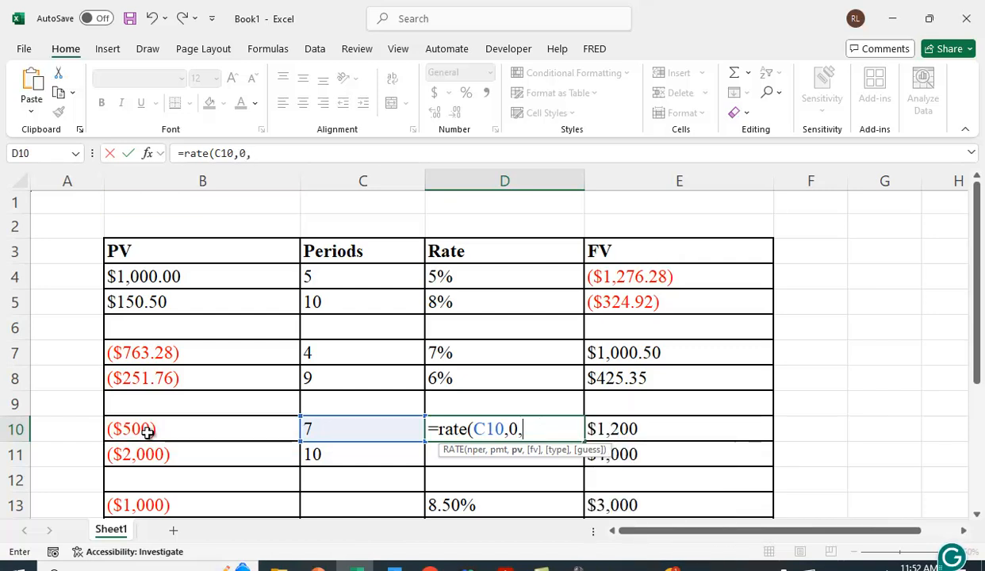
pyautogui.click(146, 431)
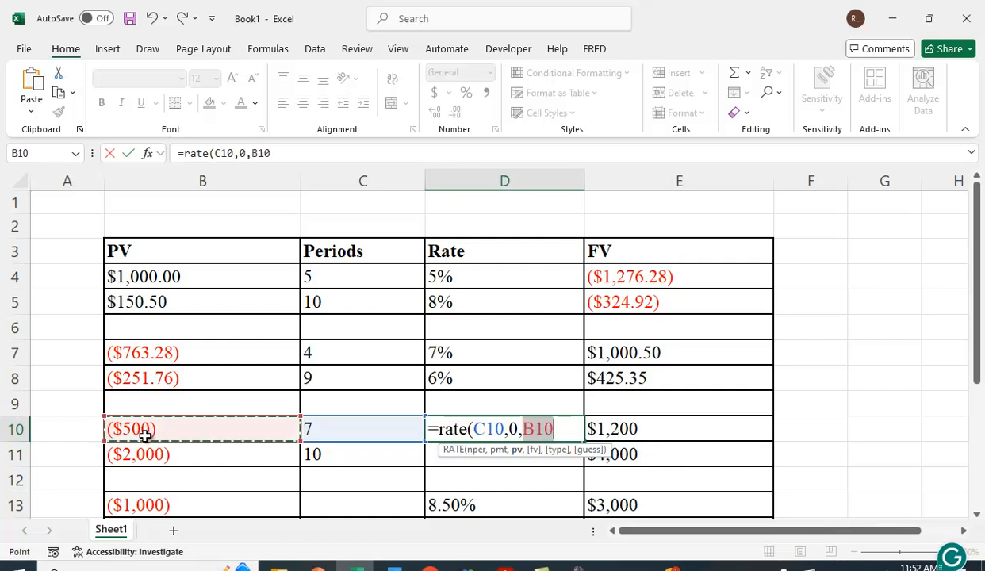
pyautogui.write(',')
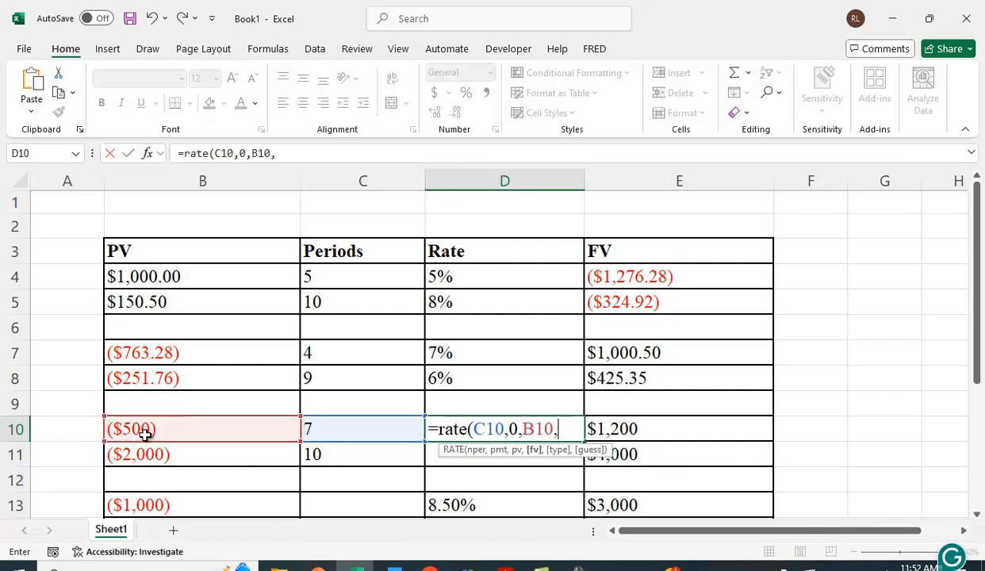
pyautogui.click(625, 432)
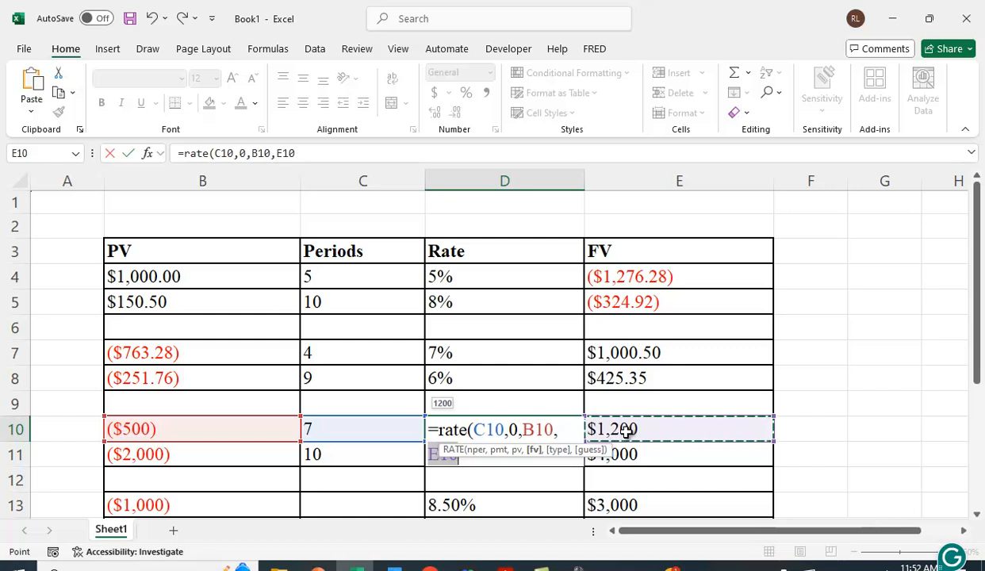
pyautogui.write(')')
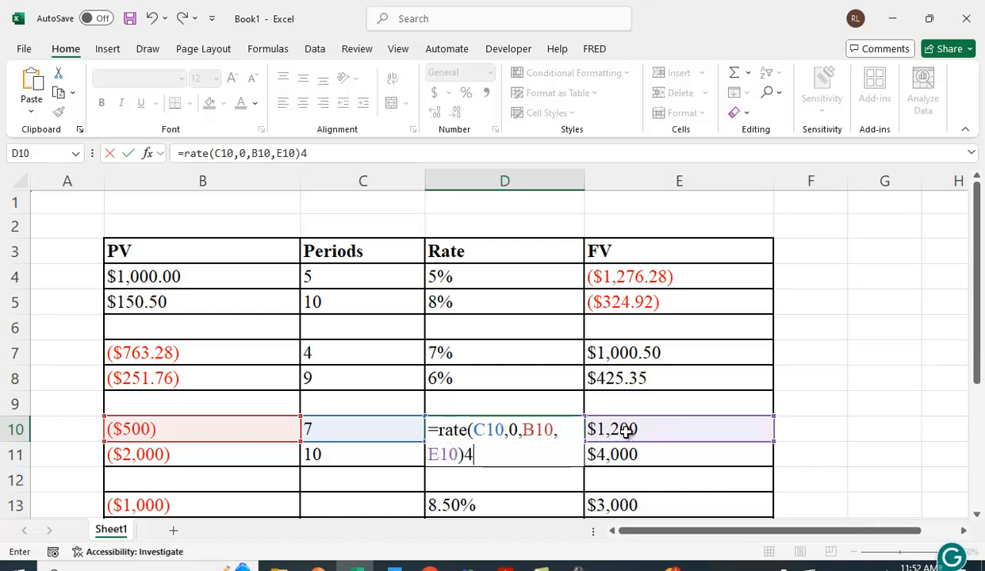
pyautogui.press('Return')
# - Show the rate in D10 with two decimal places and fill its formula down to D11
pyautogui.click(469, 428)
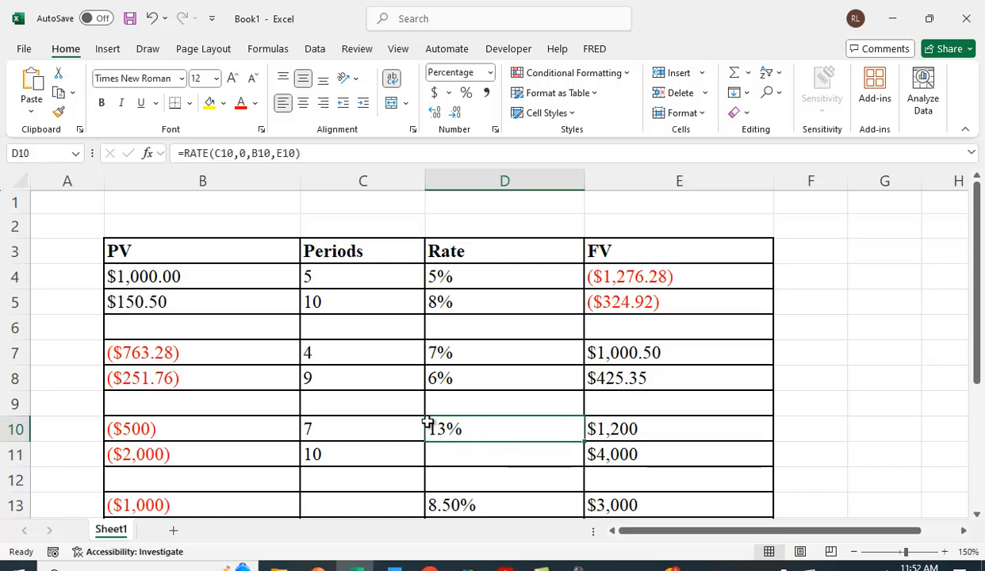
pyautogui.click(434, 112)
pyautogui.click(434, 113)
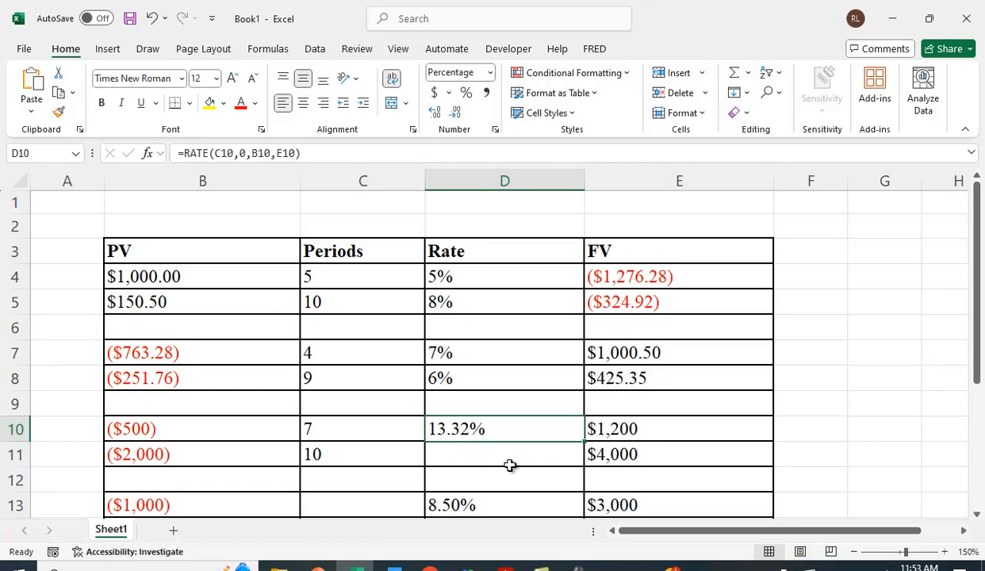
pyautogui.moveTo(585, 442); pyautogui.dragTo(584, 467)
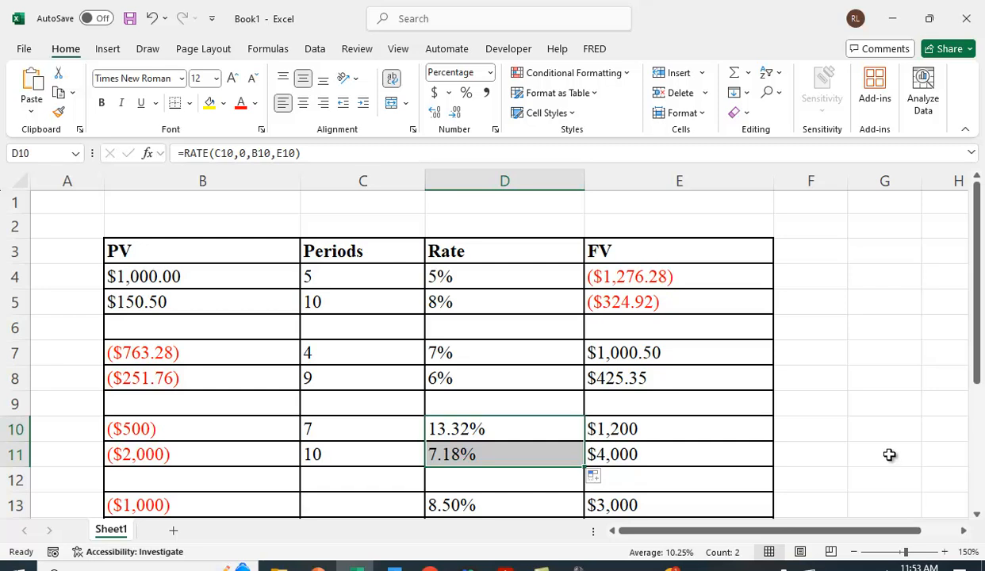
# - Enter the number-of-periods formula =NPER(D13,0,B13,E13) in cell C13, with 0 as the payment argument
pyautogui.scroll(-1, 805, 365)
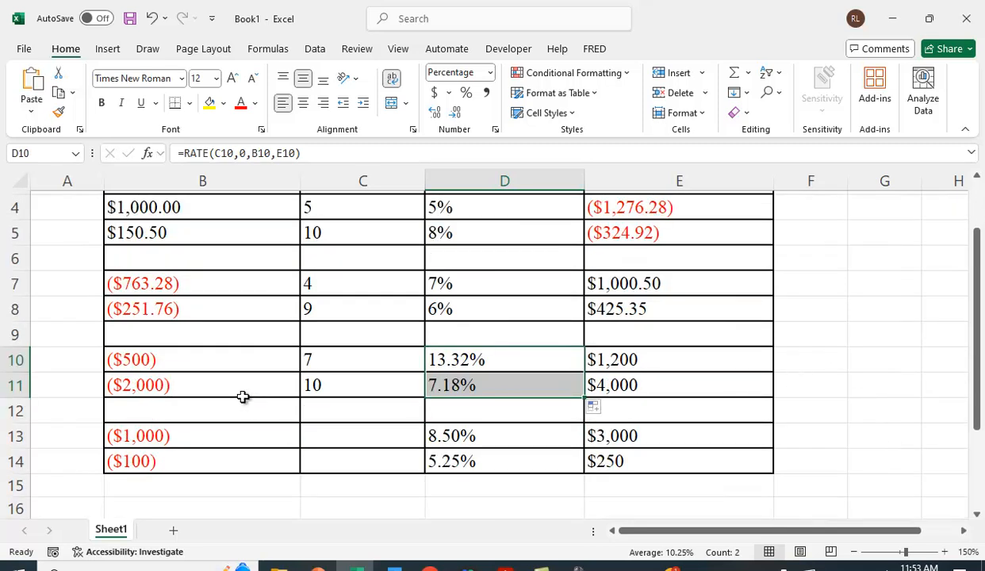
pyautogui.scroll(1, 326, 426)
pyautogui.scroll(-1, 325, 426)
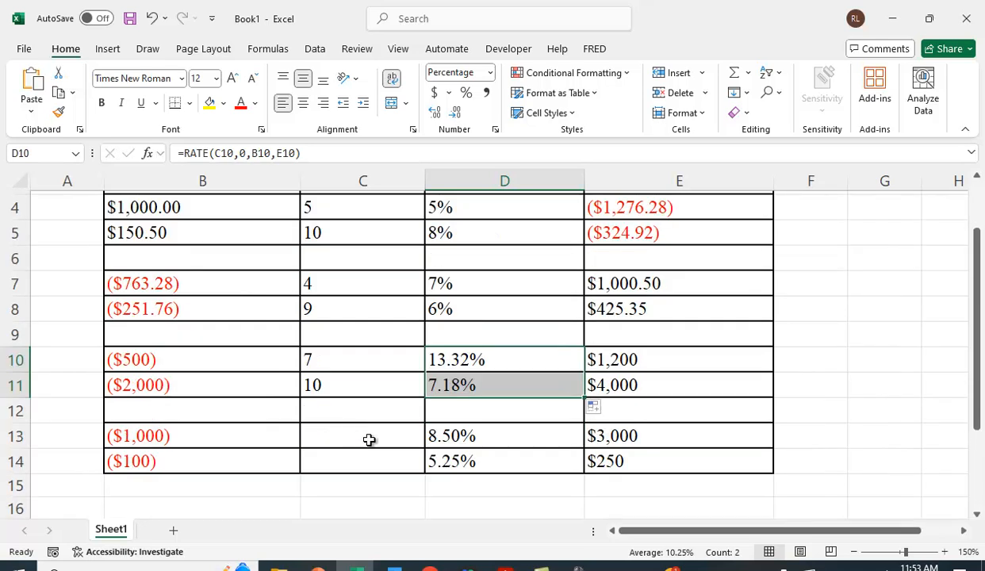
pyautogui.click(322, 440)
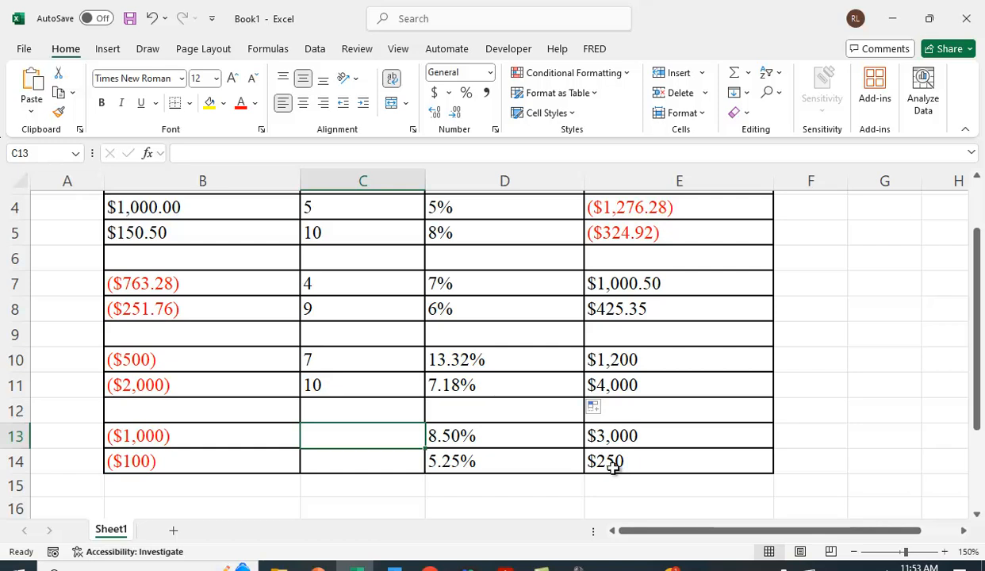
pyautogui.write('=nper(')
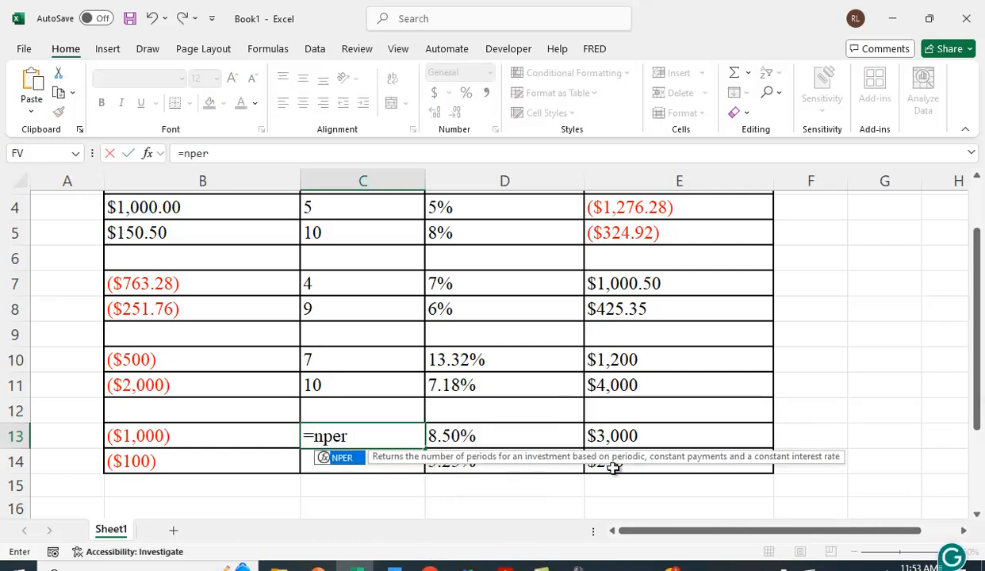
pyautogui.click(476, 438)
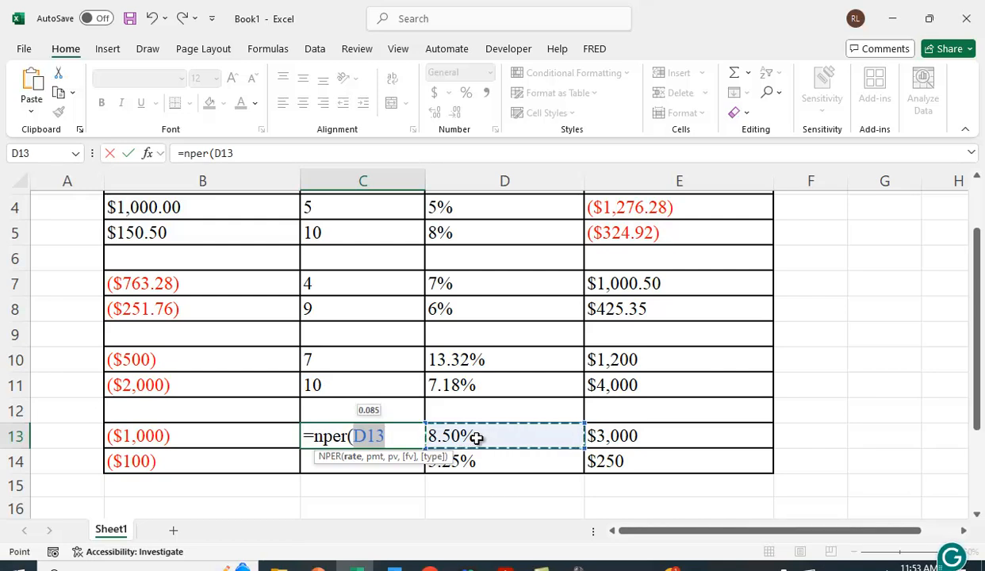
pyautogui.write(',0,0')
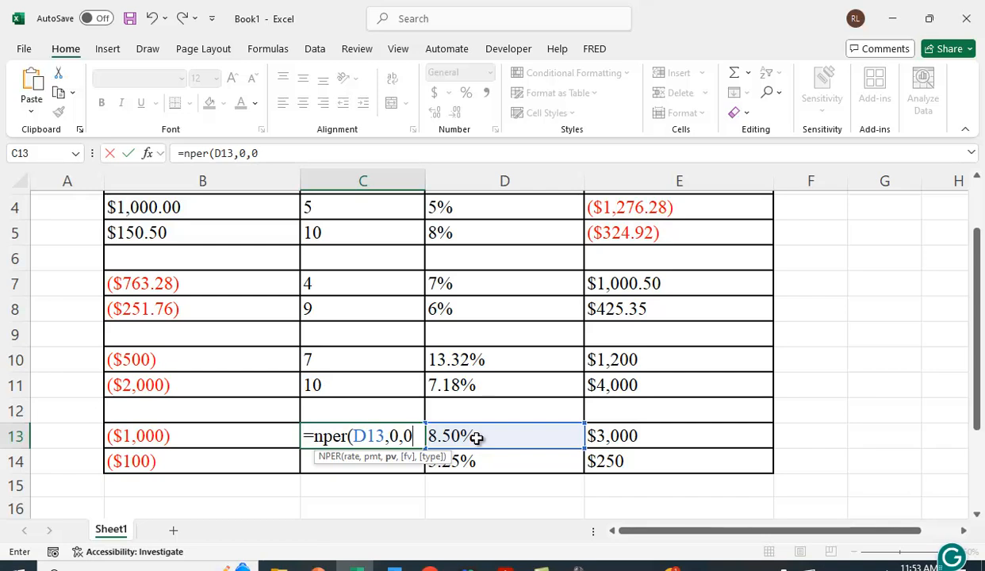
pyautogui.write(',')
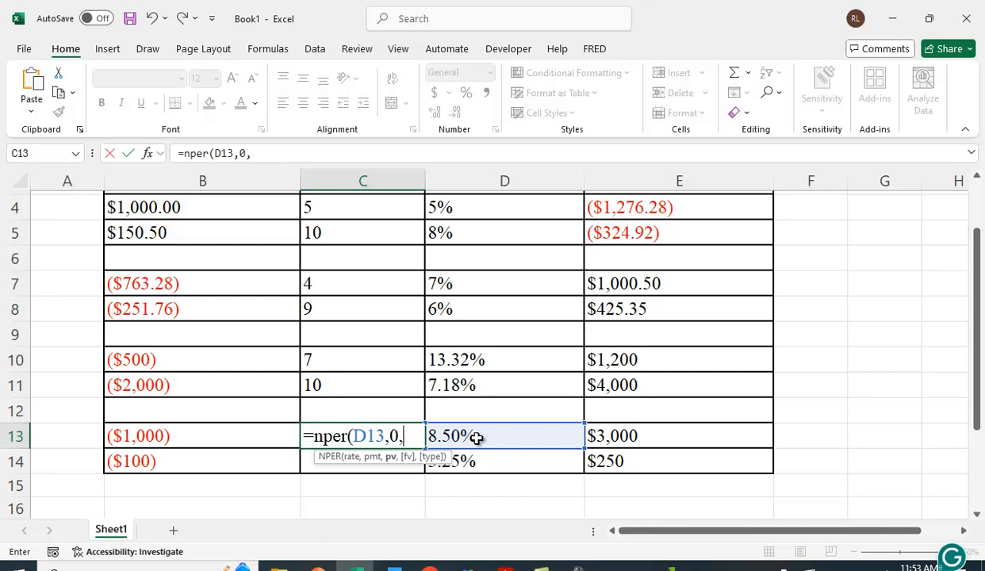
pyautogui.scroll(1, 476, 438)
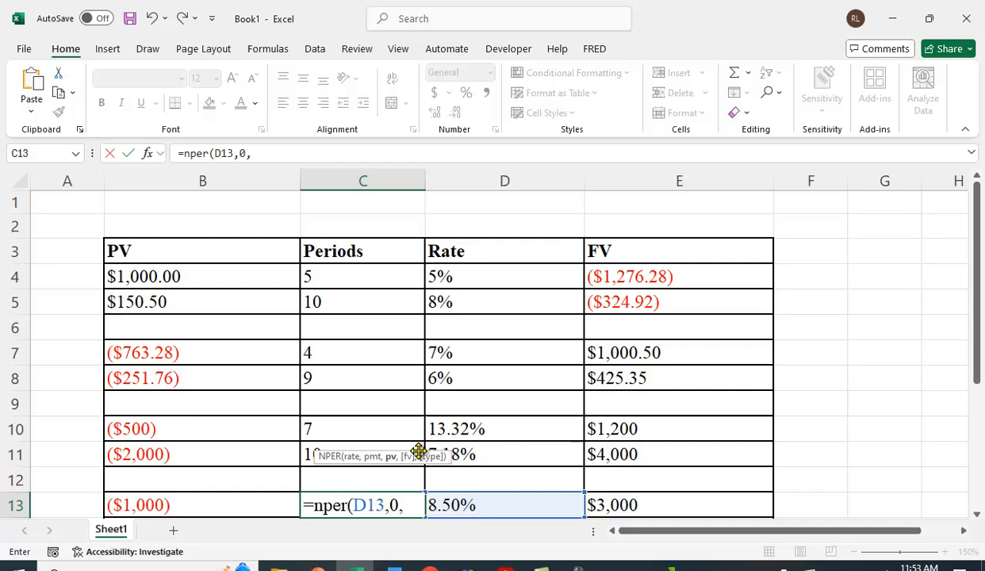
pyautogui.click(171, 502)
pyautogui.write(',')
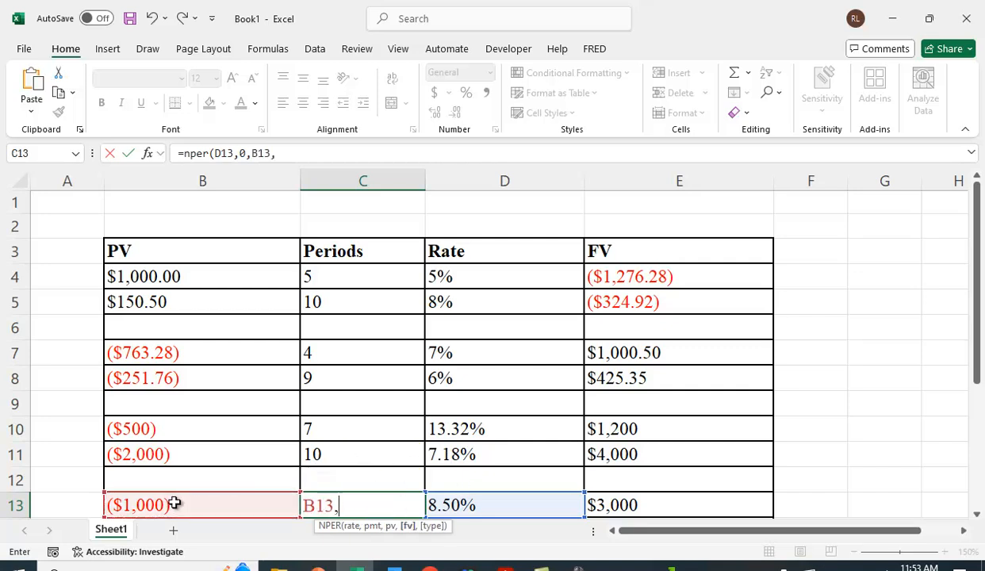
pyautogui.click(638, 502)
pyautogui.write(')')
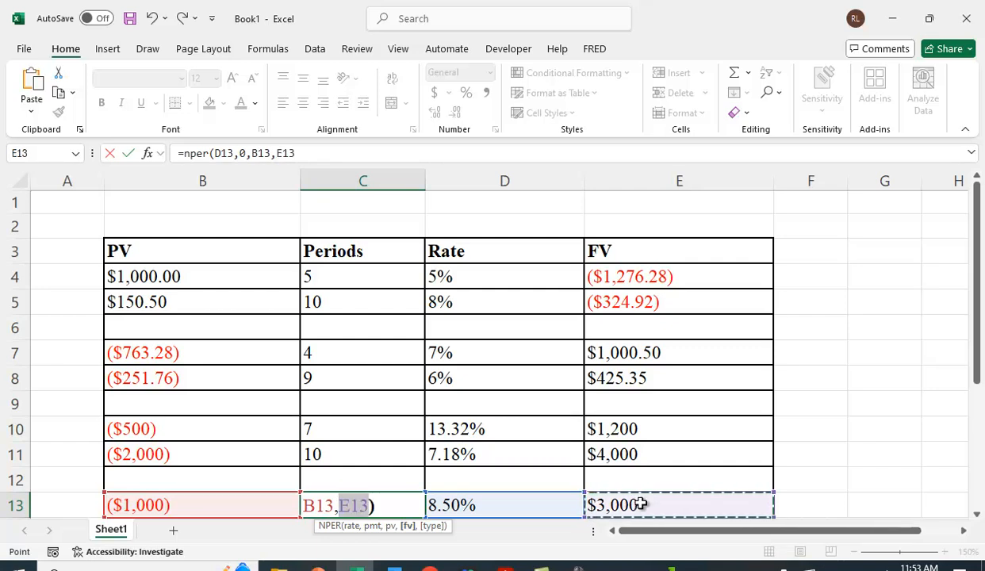
pyautogui.press('Return')
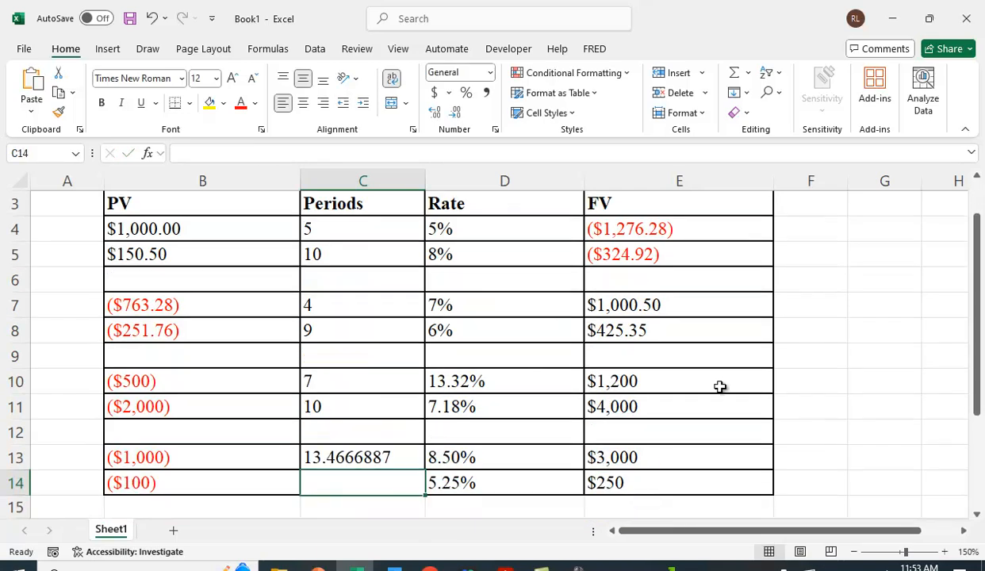
# - Show the calculated number of periods in C13 with two decimal places
pyautogui.click(373, 458)
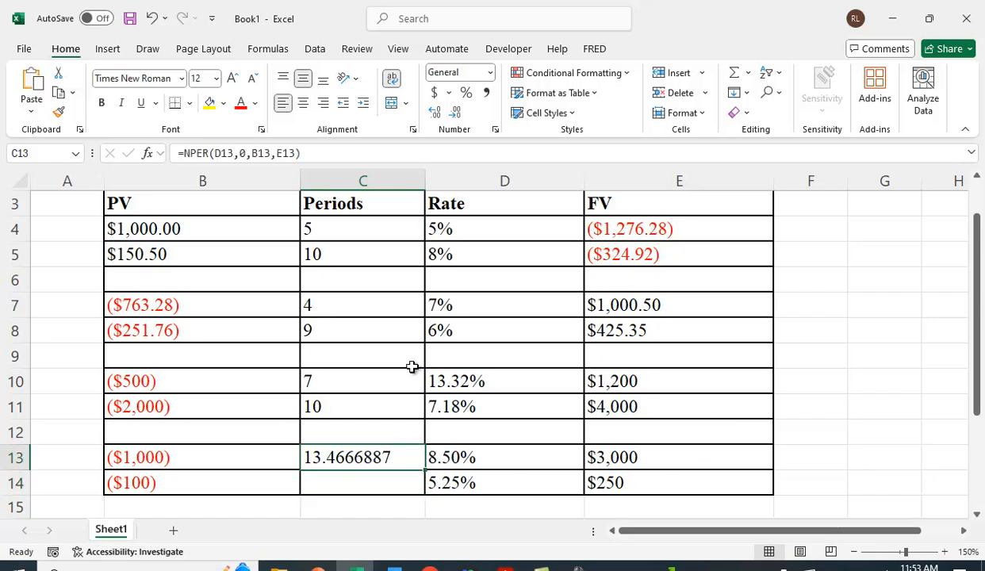
pyautogui.click(456, 112)
pyautogui.click(455, 112)
pyautogui.click(456, 113)
pyautogui.click(455, 113)
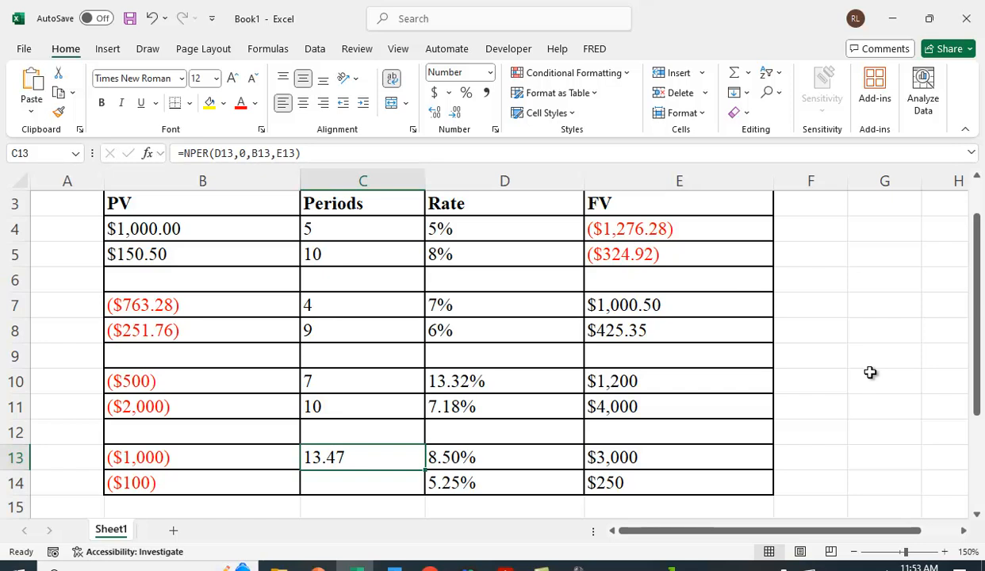
pyautogui.scroll(1, 870, 373)
pyautogui.scroll(-1, 868, 373)
pyautogui.scroll(1, 855, 388)
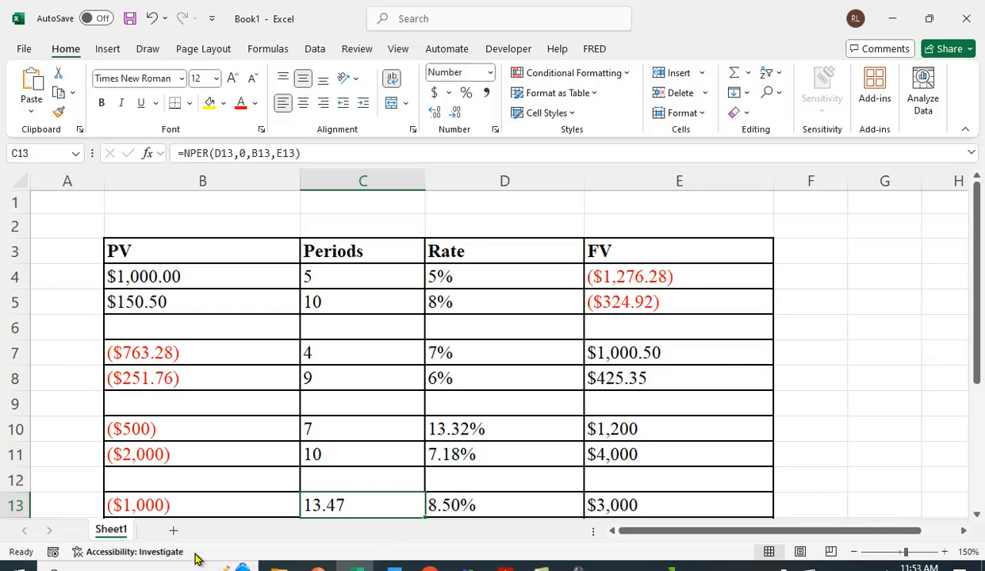
# - Add a new worksheet to the workbook and set its zoom to 150%
pyautogui.click(173, 530)
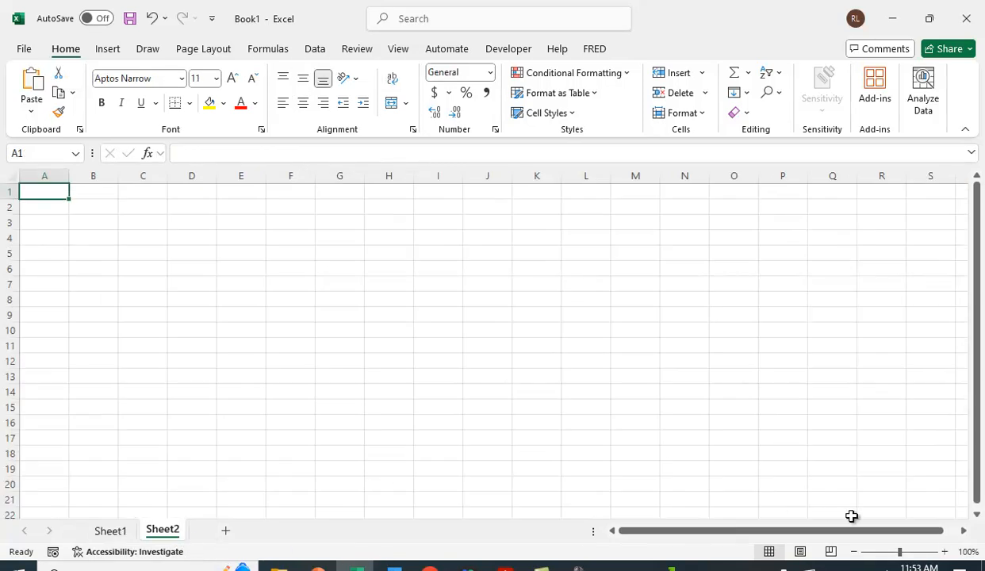
pyautogui.click(944, 552)
pyautogui.click(944, 552)
pyautogui.click(944, 552)
pyautogui.click(944, 551)
pyautogui.click(944, 551)
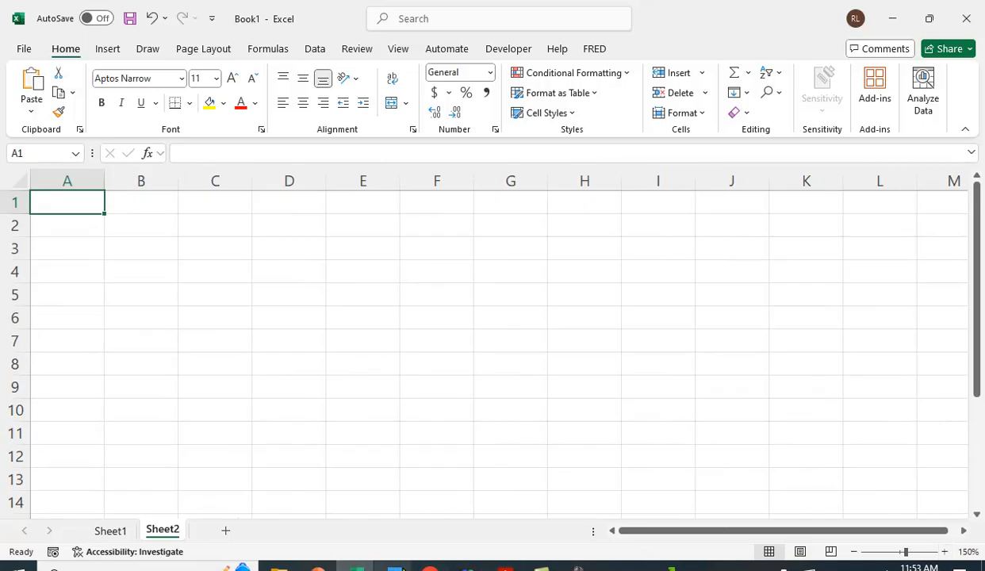
# - Switch to Adobe Acrobat and copy the whole homework table, from the PV header through the last FV value
pyautogui.click(506, 568)
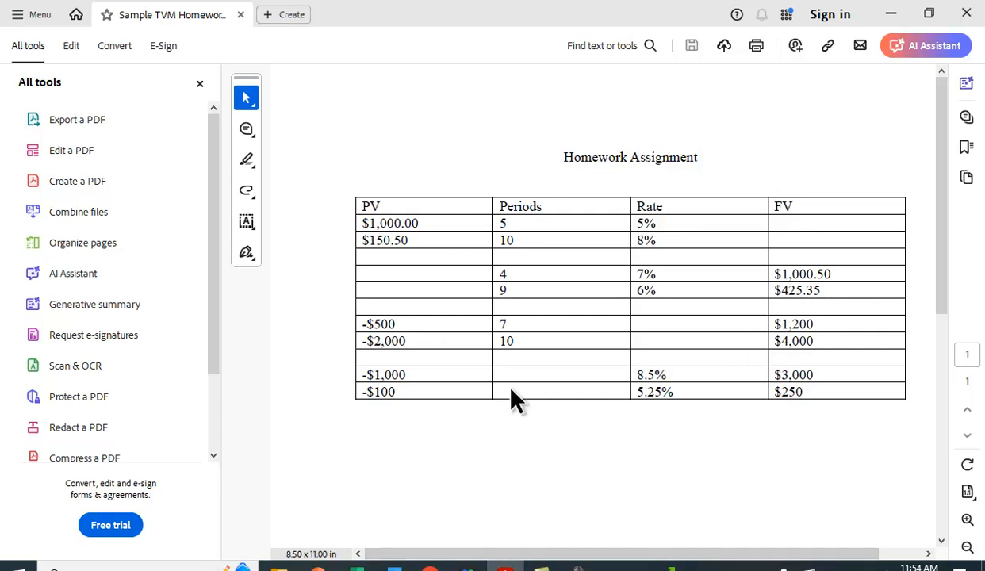
pyautogui.moveTo(361, 203); pyautogui.dragTo(818, 401)
pyautogui.rightClick(605, 279)
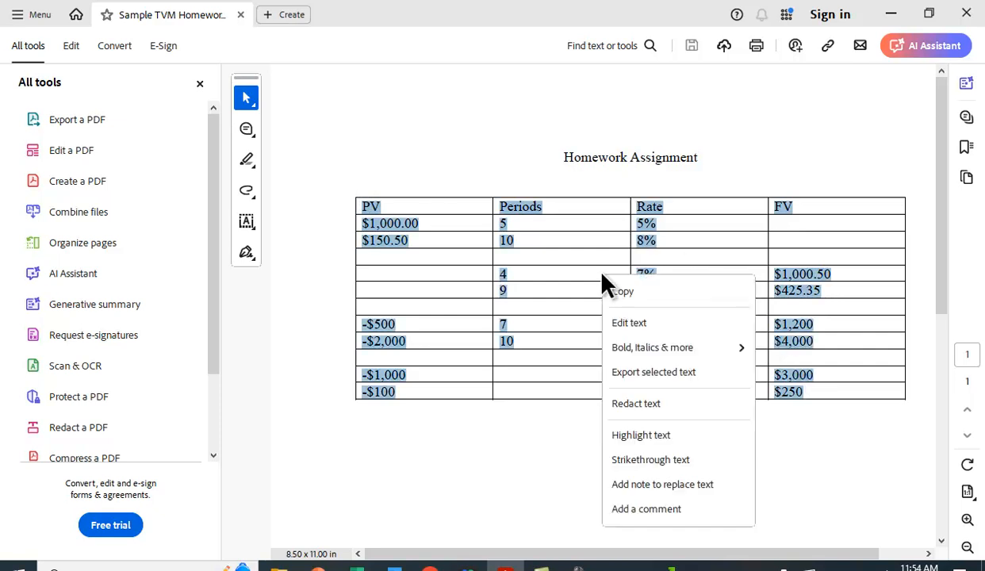
pyautogui.click(618, 292)
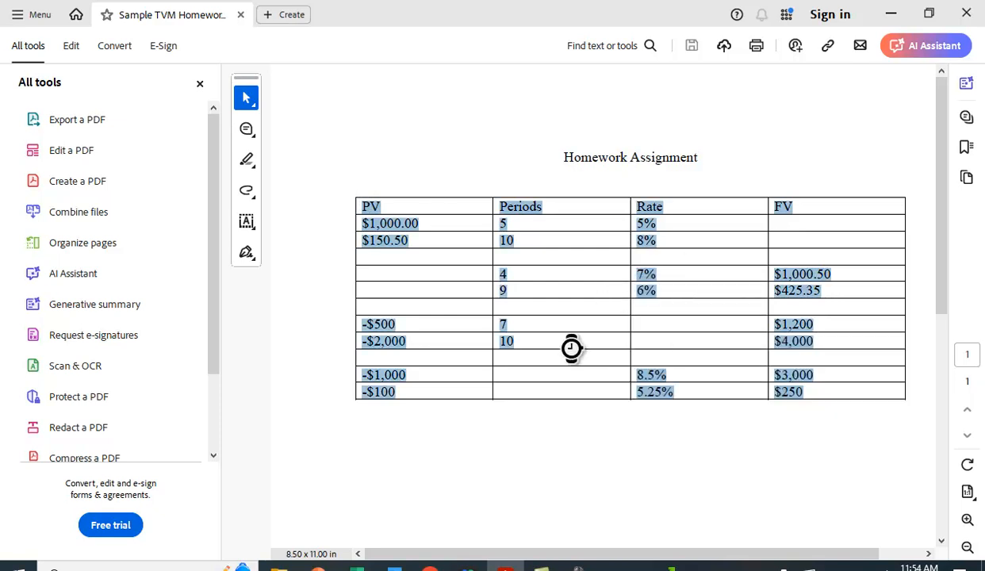
# - Switch back to Excel, try pasting the copied PDF table at B2 of the new sheet, and undo the paste
pyautogui.click(357, 568)
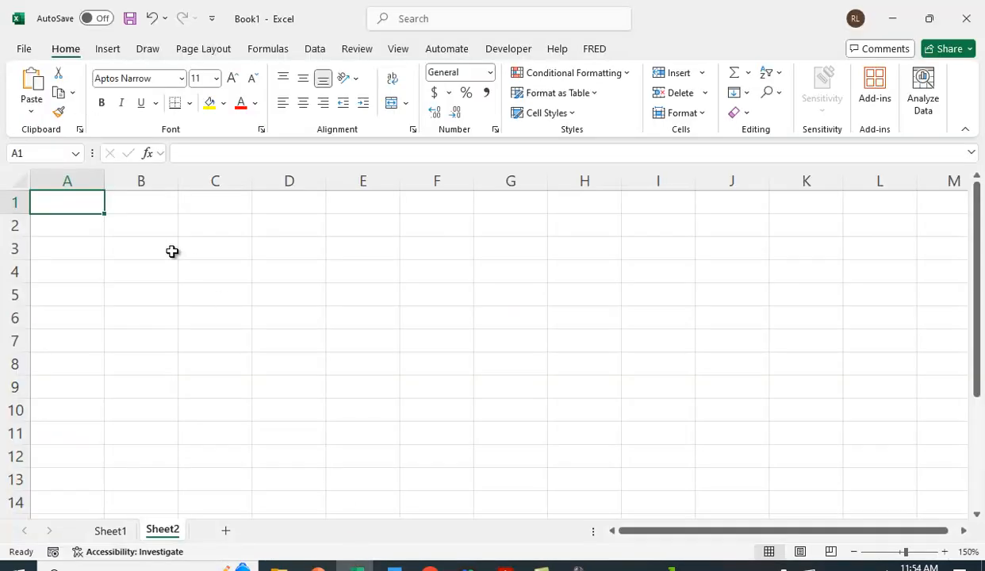
pyautogui.click(154, 234)
pyautogui.rightClick(157, 226)
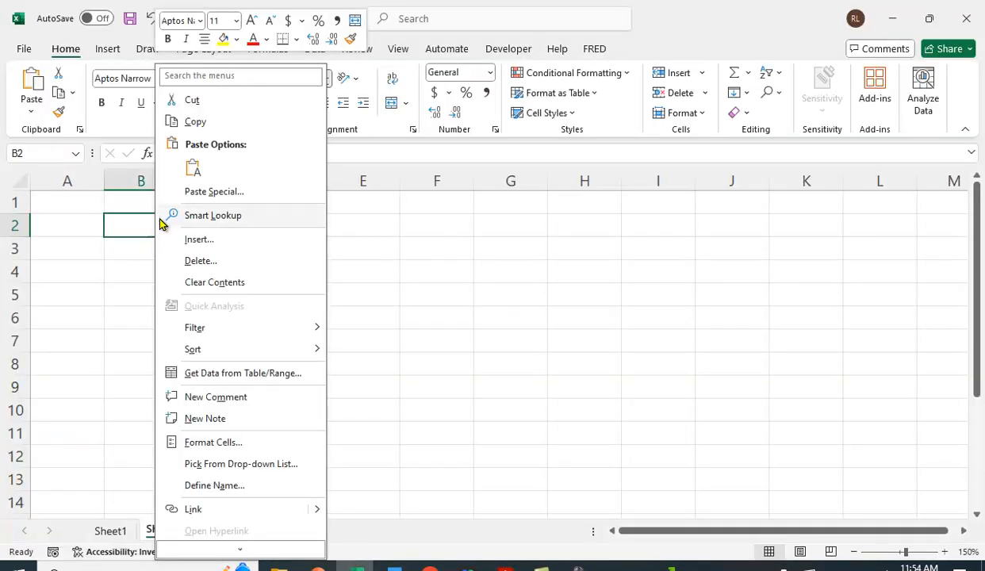
pyautogui.click(190, 172)
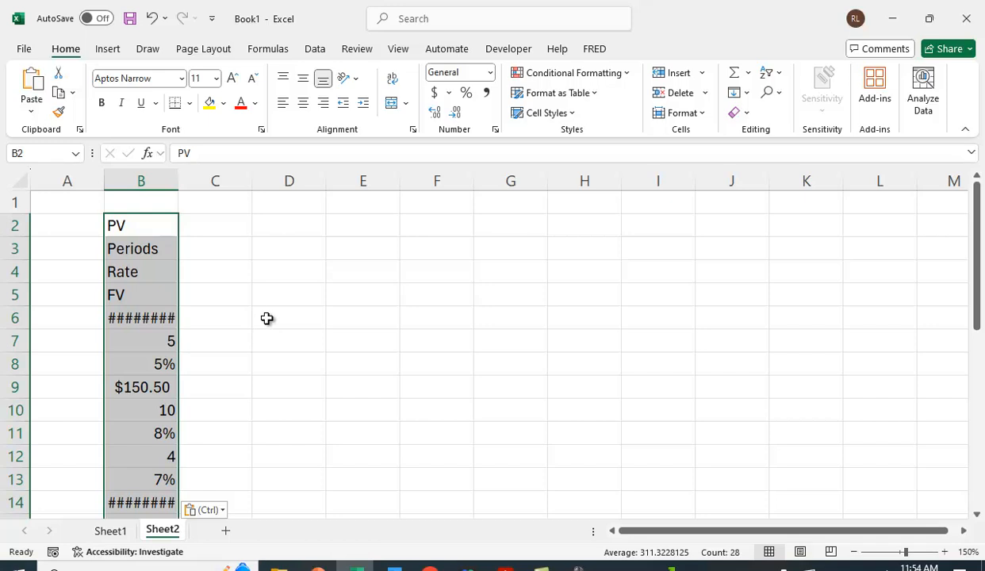
pyautogui.click(151, 19)
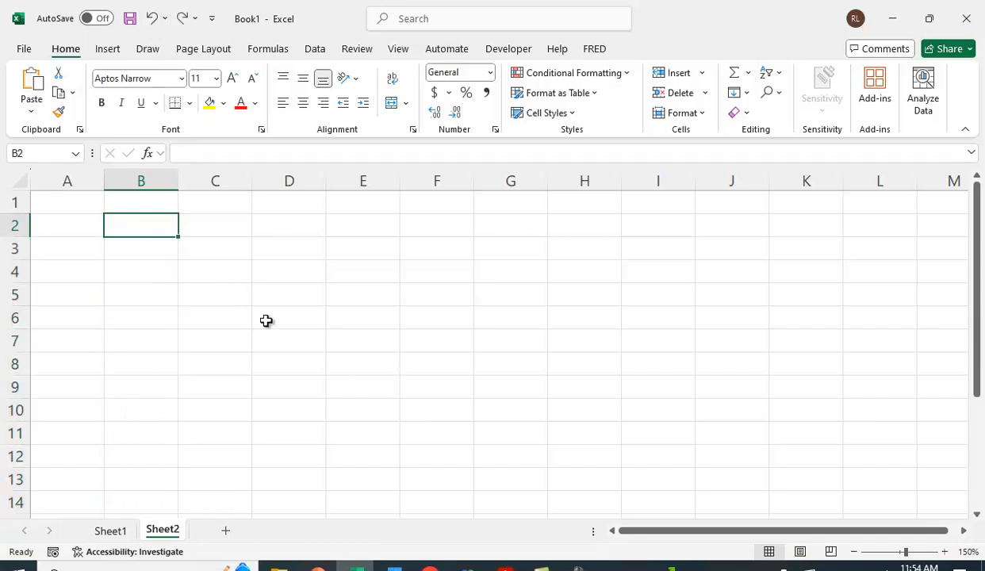
# - Select cell C3 on the empty sheet and start a data import from a PDF file
pyautogui.click(194, 242)
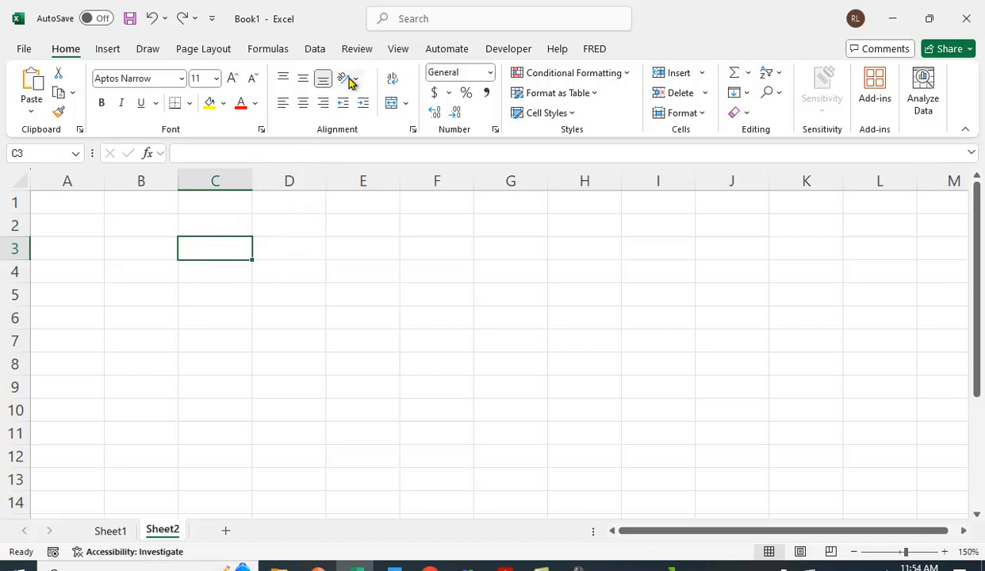
pyautogui.click(308, 50)
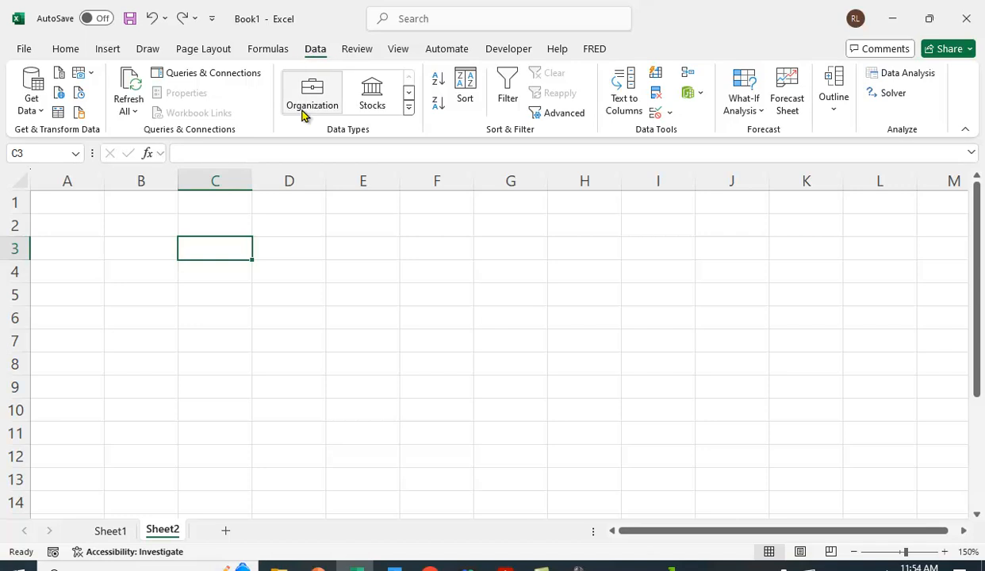
pyautogui.click(30, 97)
pyautogui.moveTo(73, 145)
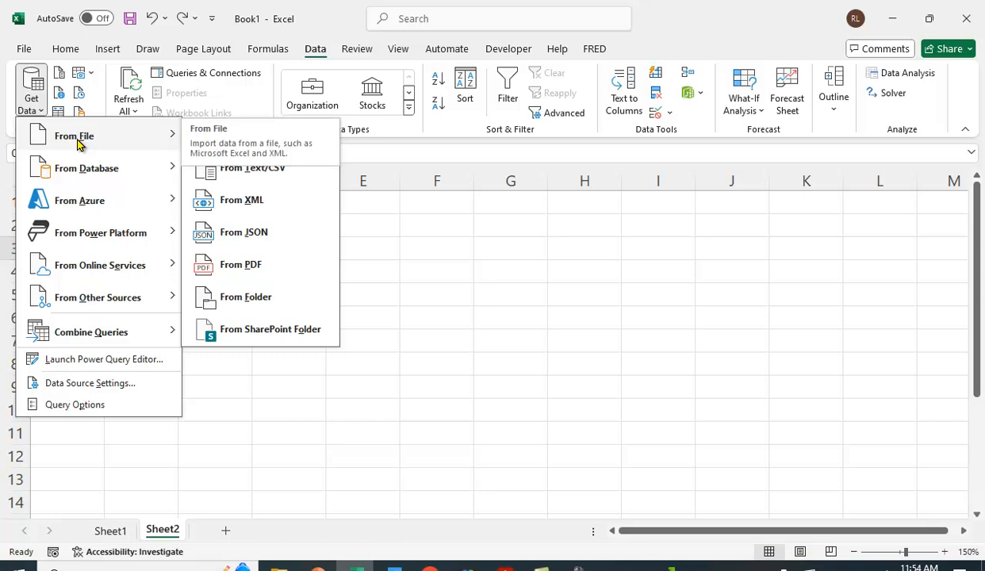
pyautogui.click(244, 268)
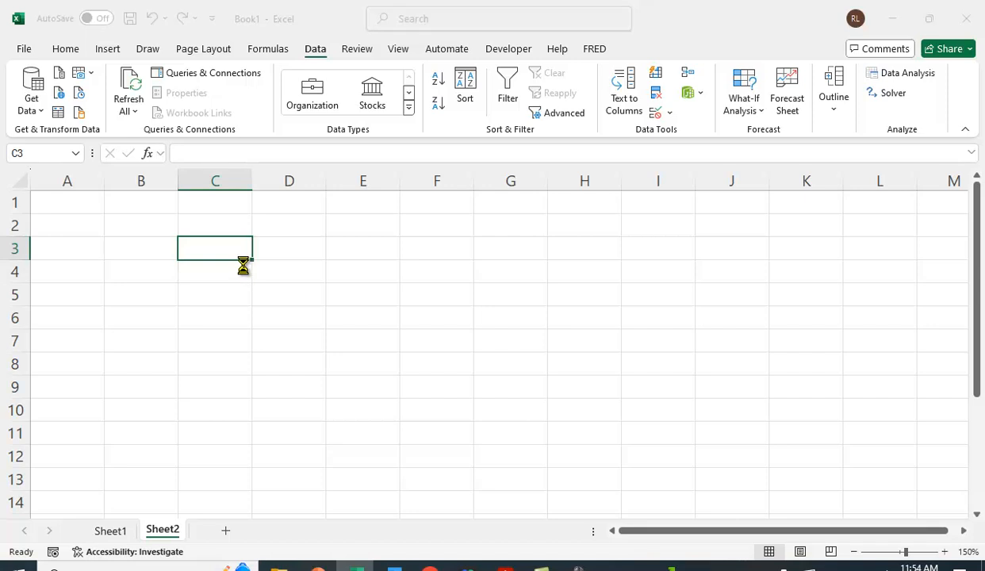
# - Filter the Slides for video folder to *.pdf files and open Sample TVM Homework.pdf for import
pyautogui.moveTo(114, 253); pyautogui.dragTo(109, 150)
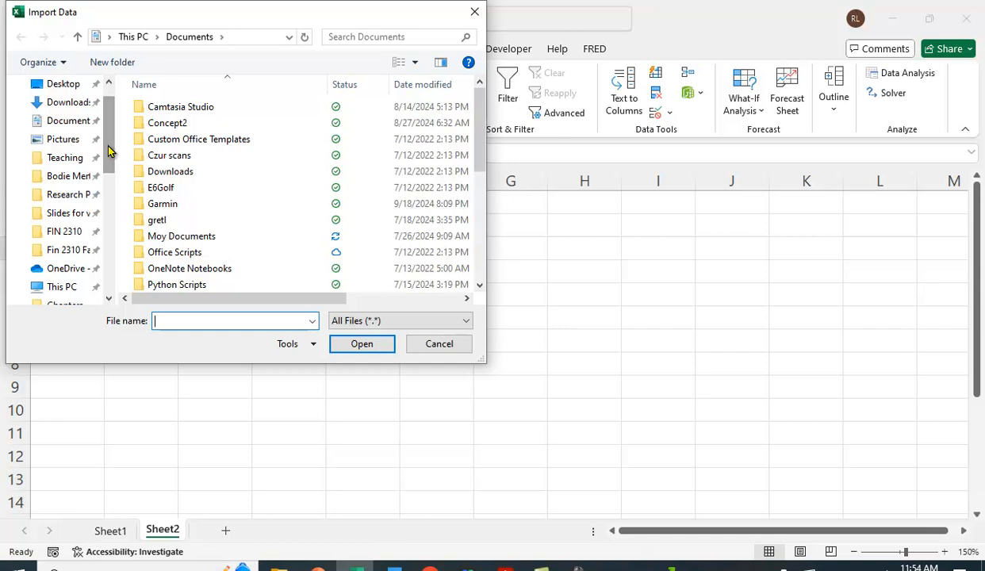
pyautogui.click(79, 220)
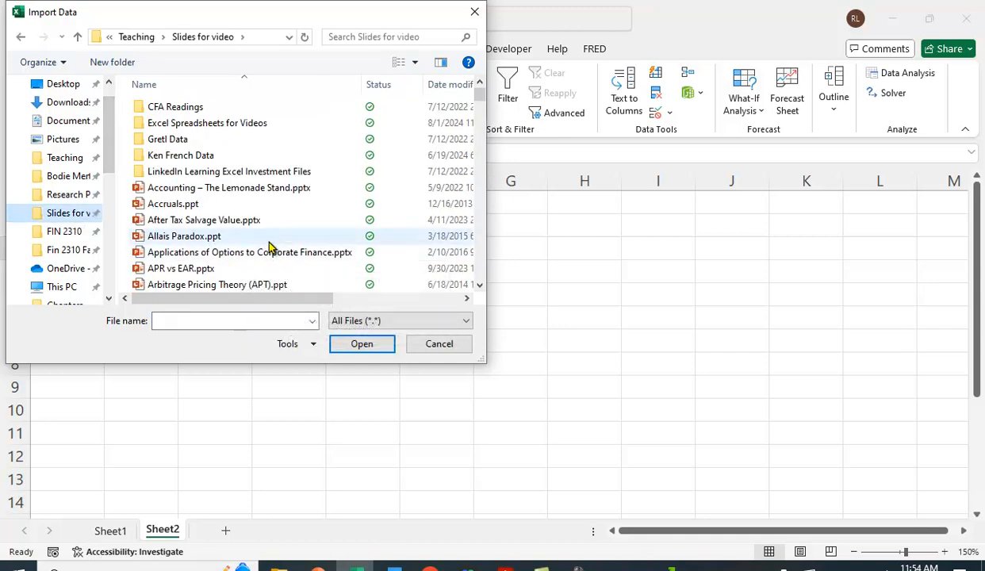
pyautogui.scroll(-9, 269, 246)
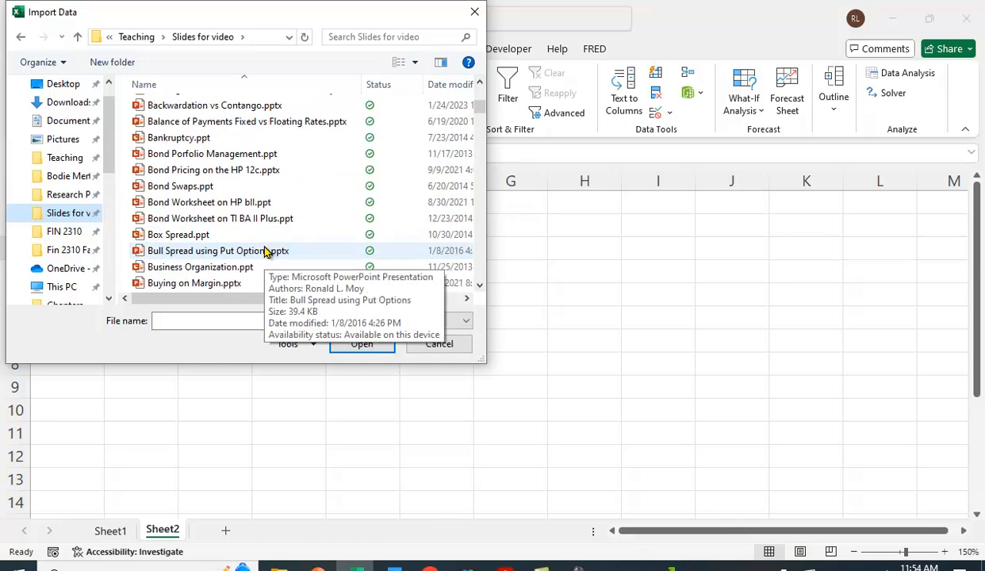
pyautogui.scroll(-3, 262, 250)
pyautogui.click(189, 321)
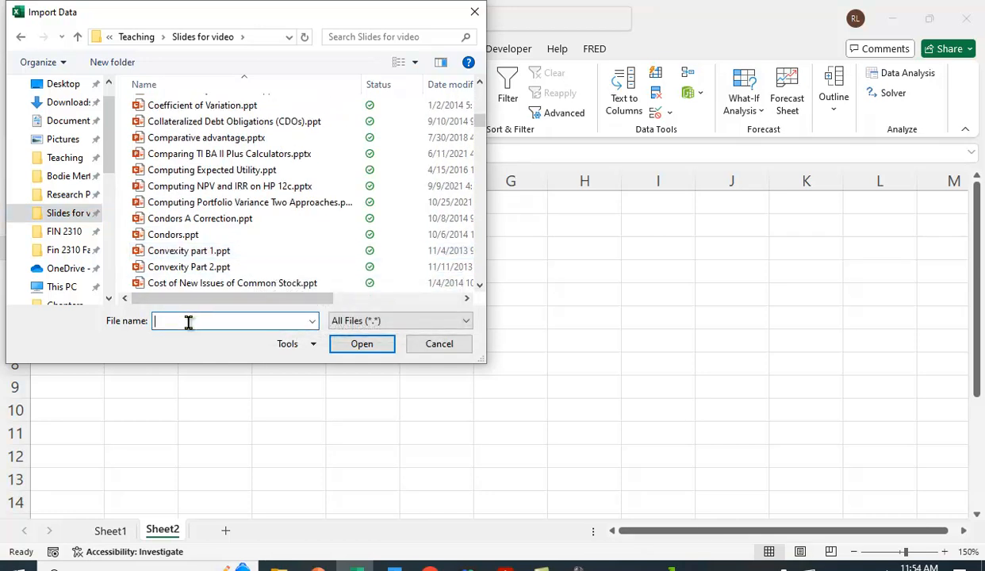
pyautogui.write('*.pdf')
pyautogui.press('Return')
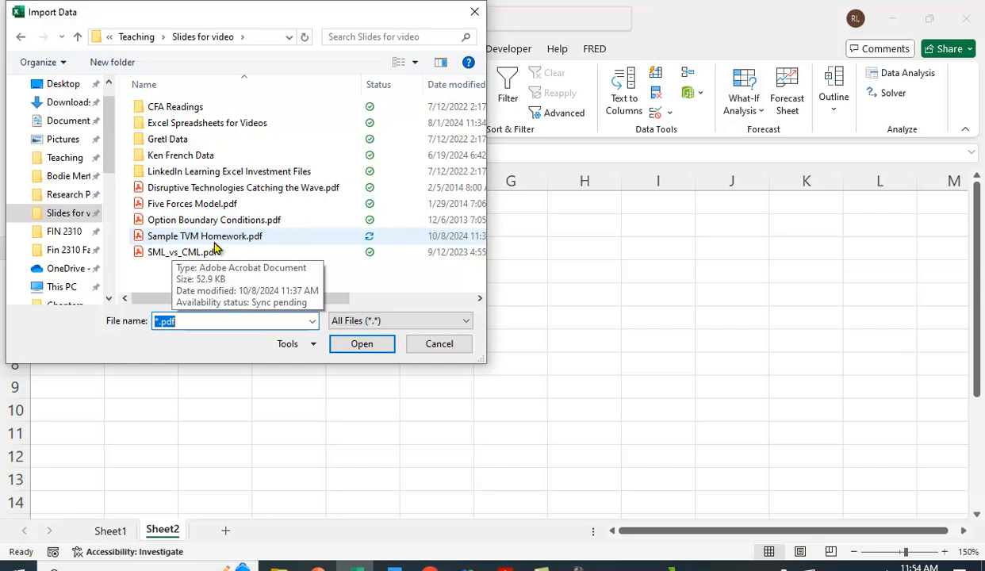
pyautogui.click(223, 241)
pyautogui.click(370, 348)
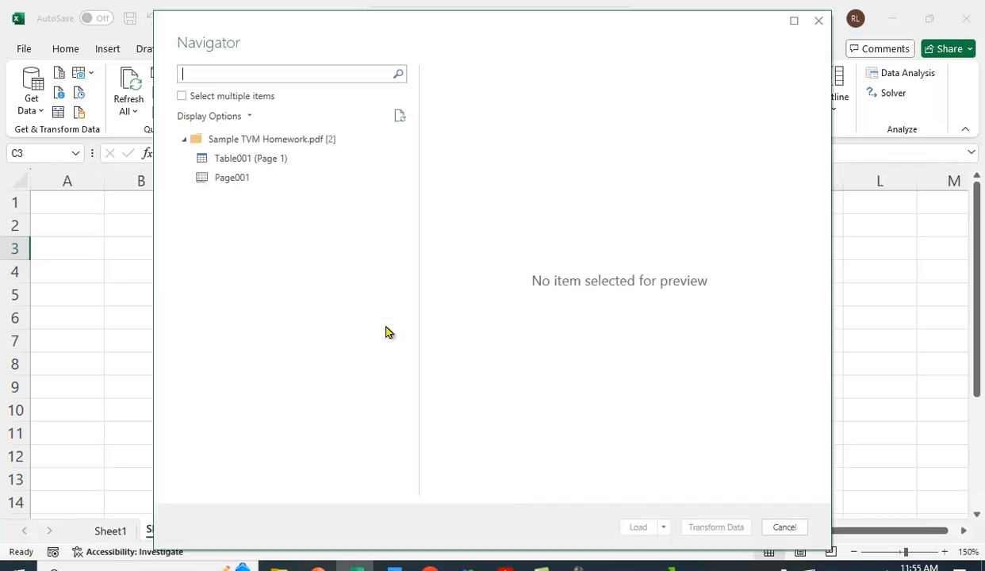
# - Preview the PDF's Page001 and Table001 items, load Page001 into the workbook, and dismiss the table style tip and Queries & Connections pane
pyautogui.click(234, 178)
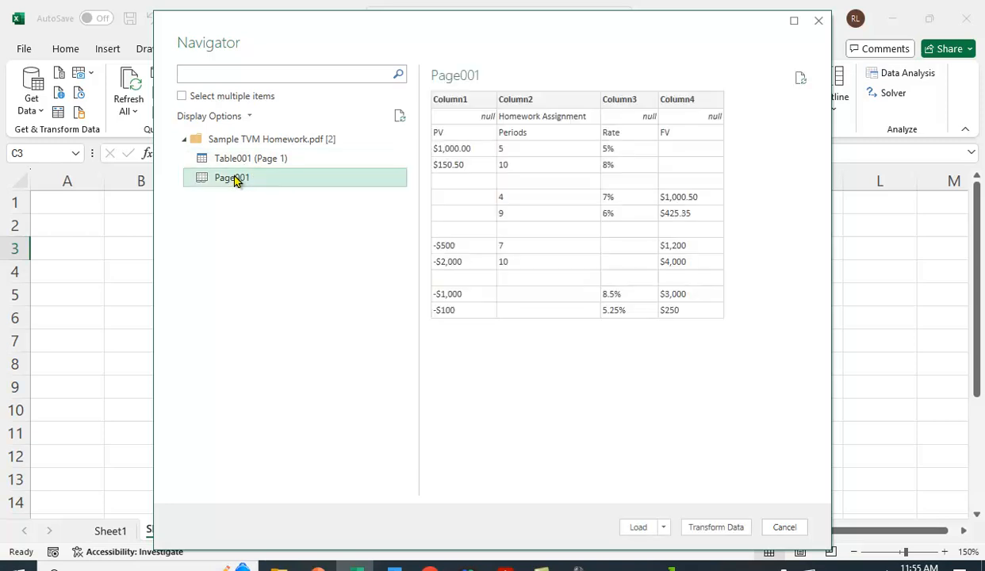
pyautogui.click(233, 161)
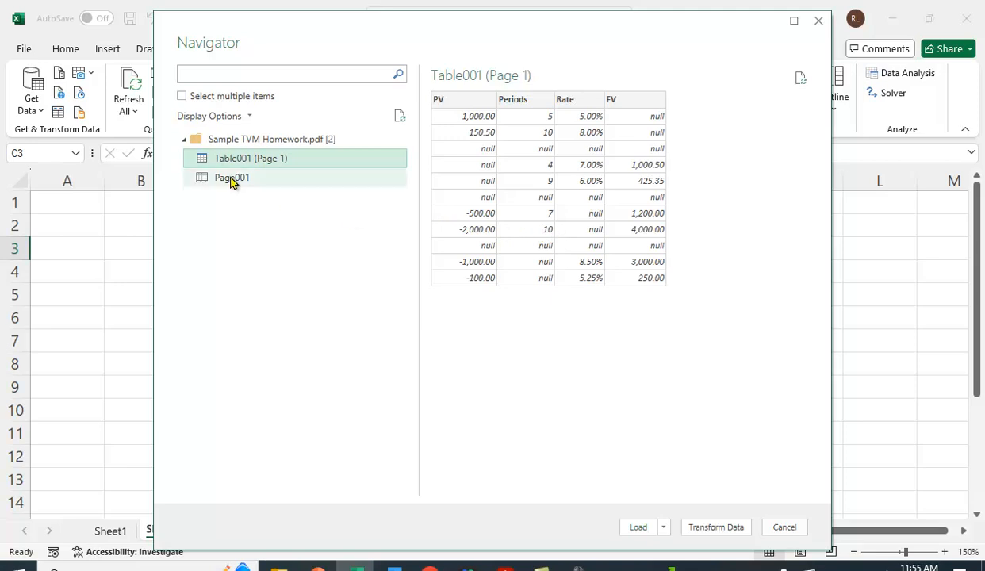
pyautogui.click(233, 180)
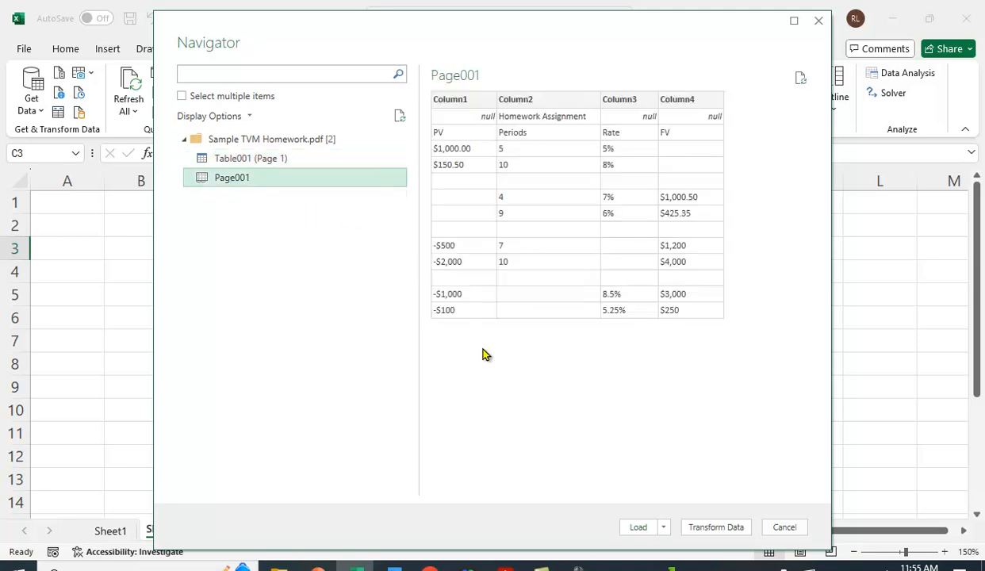
pyautogui.click(640, 528)
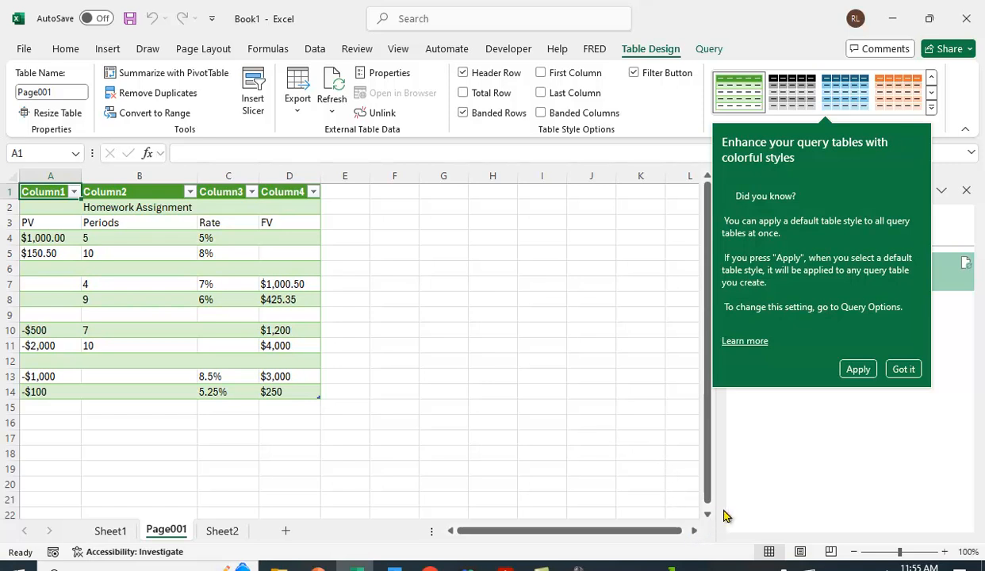
pyautogui.click(905, 370)
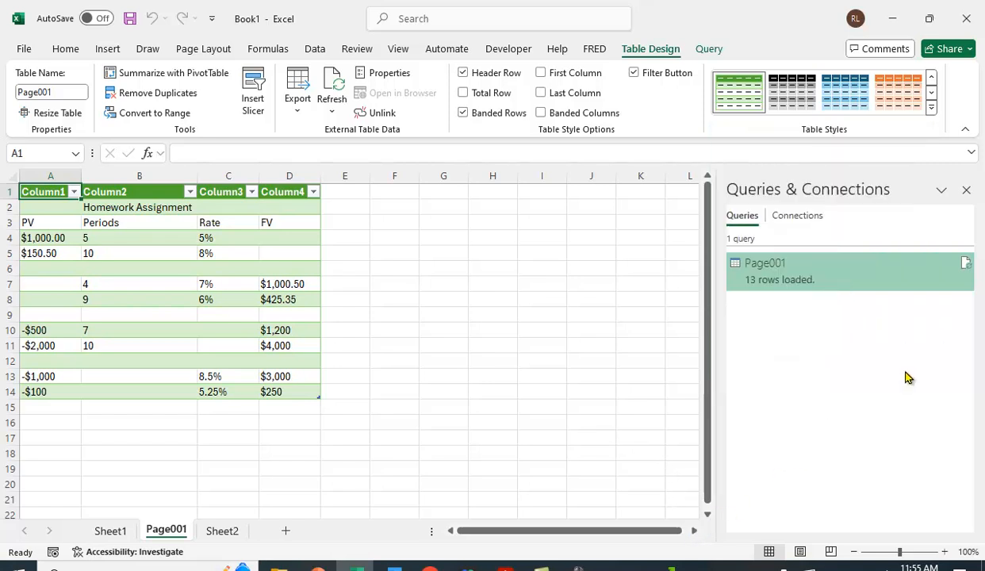
pyautogui.click(967, 190)
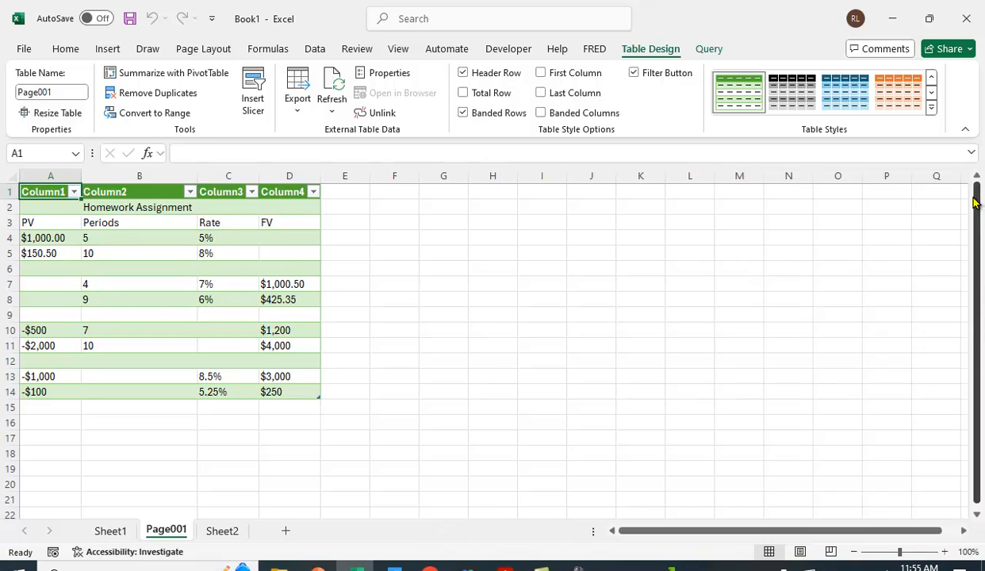
pyautogui.click(944, 552)
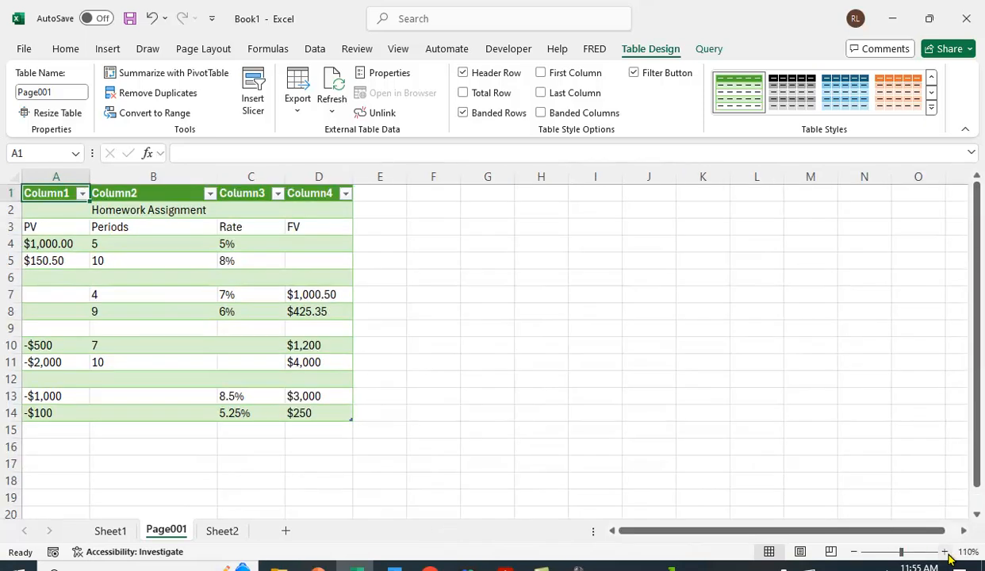
pyautogui.click(945, 552)
pyautogui.click(945, 552)
pyautogui.click(945, 552)
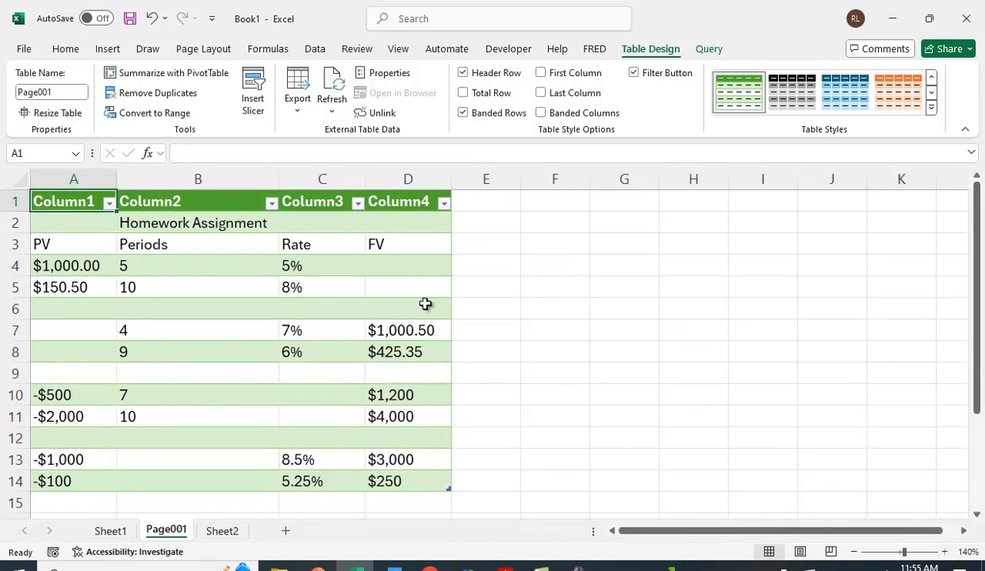
pyautogui.click(391, 257)
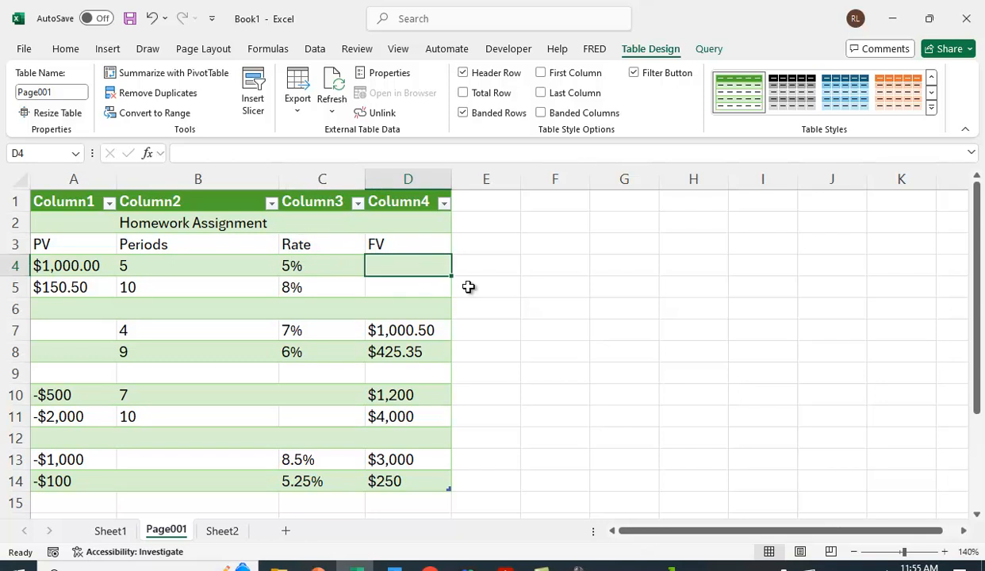
pyautogui.write('=fv(')
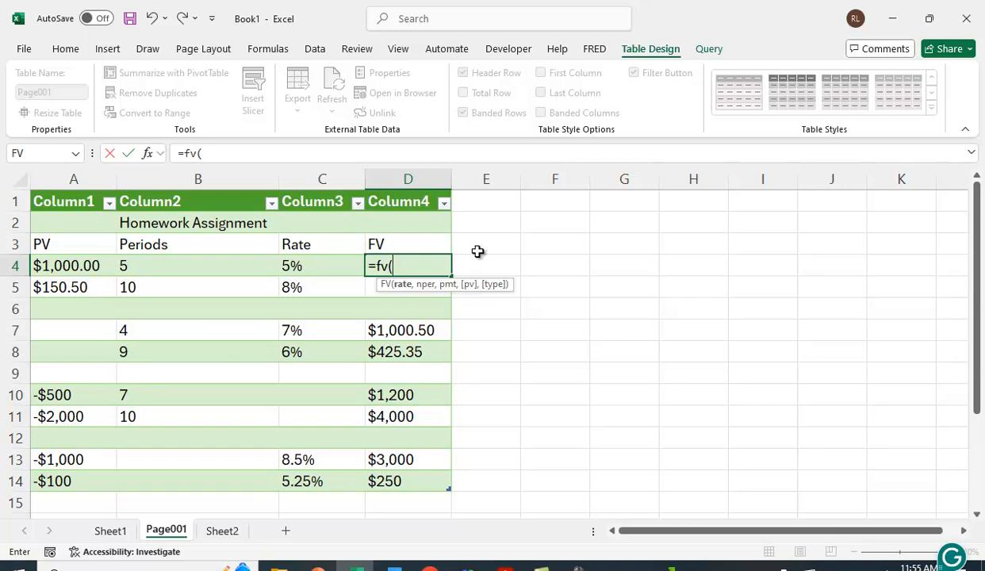
pyautogui.click(306, 269)
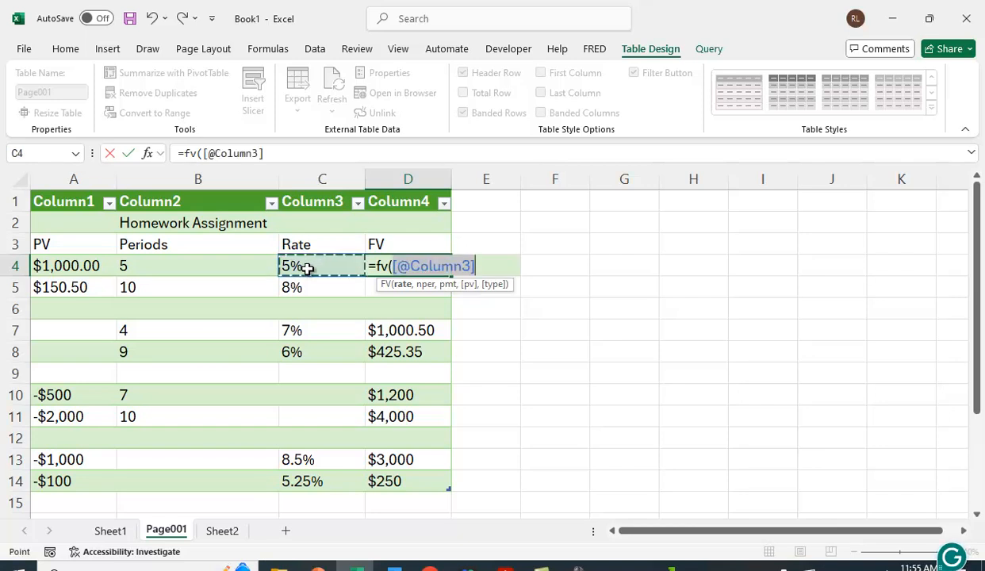
pyautogui.write(',')
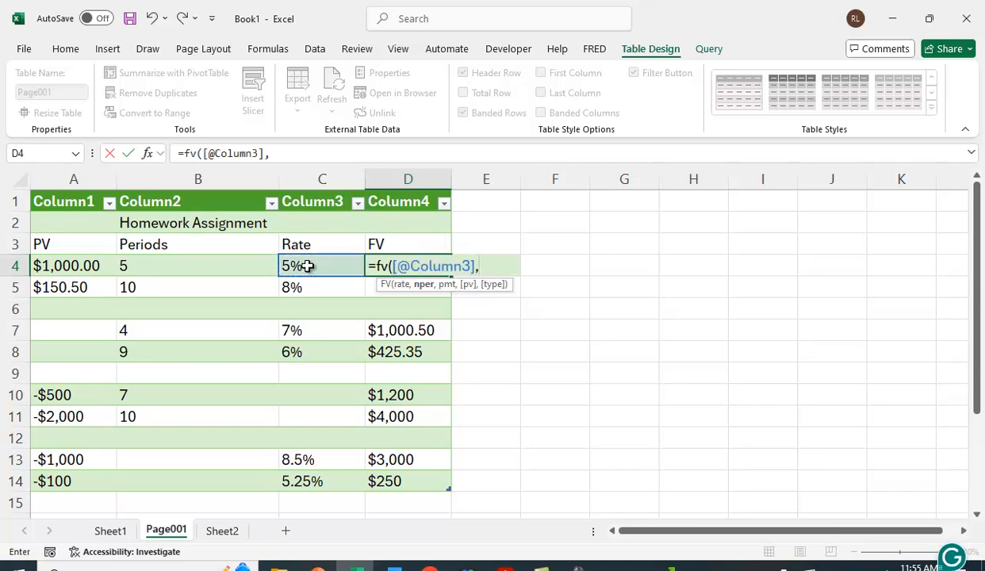
pyautogui.click(182, 269)
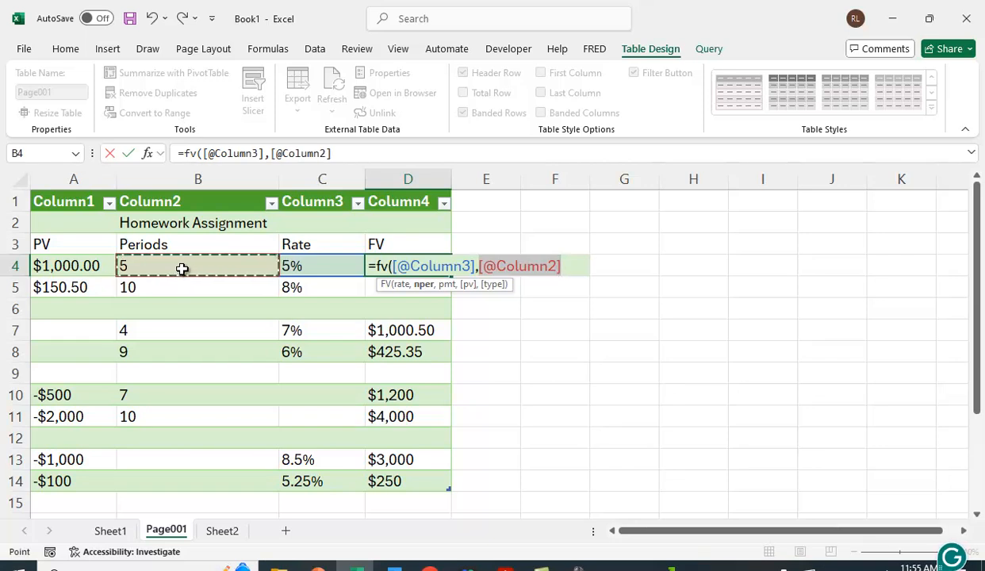
pyautogui.write(',0,')
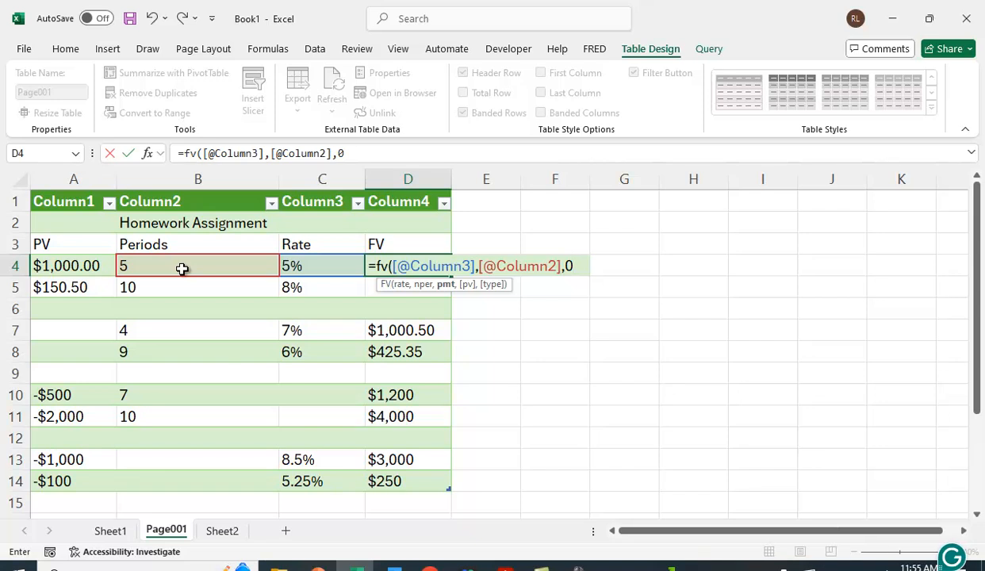
pyautogui.click(40, 269)
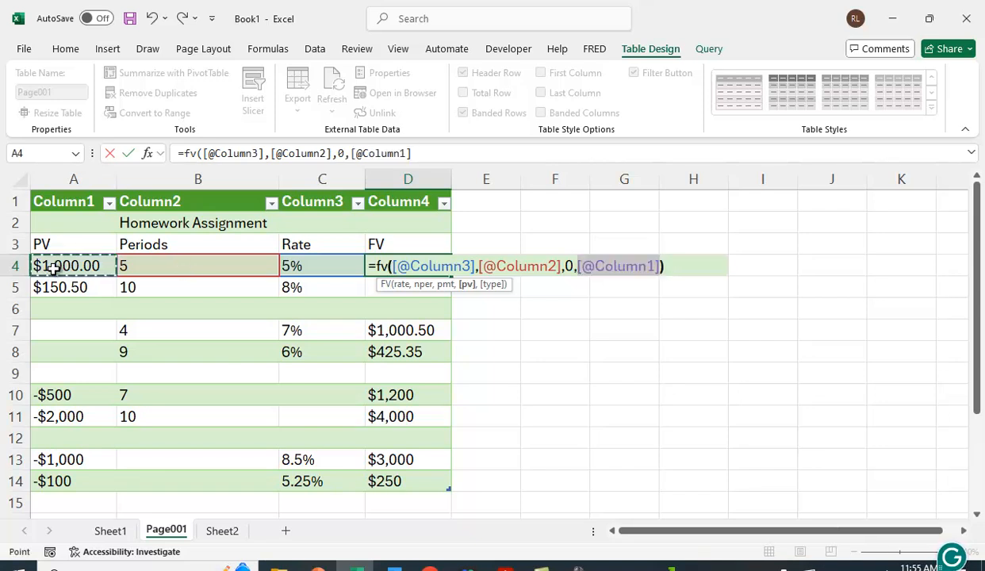
pyautogui.write(')')
pyautogui.press('Return')
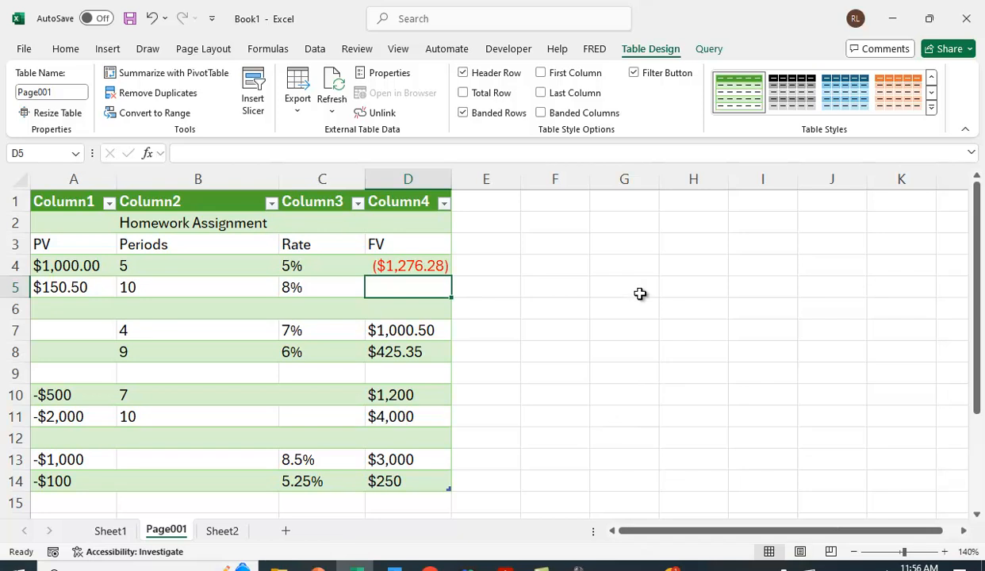
# - Compare the FV formula in D4 of Page001 with the one in E4 on Sheet1
pyautogui.click(440, 266)
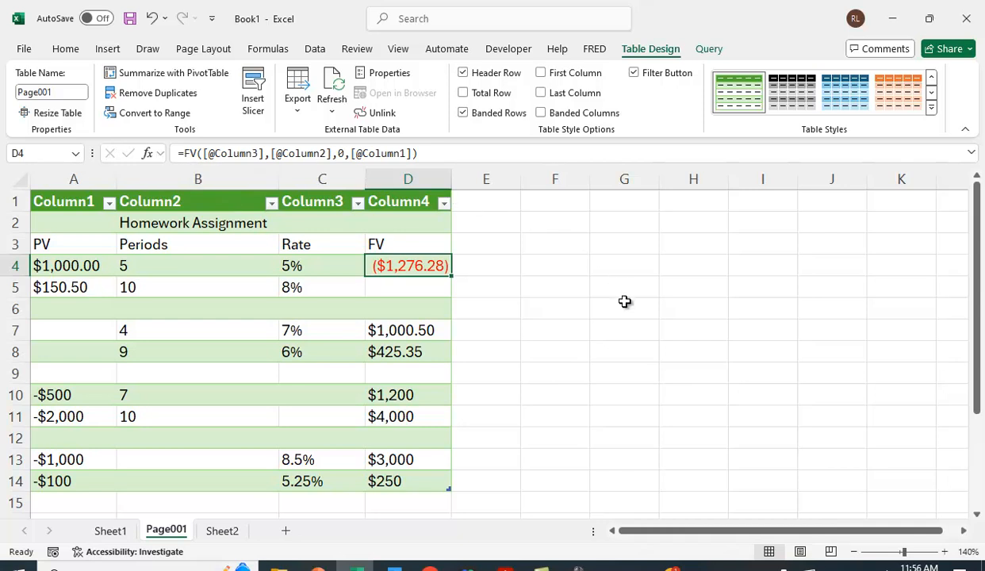
pyautogui.click(637, 411)
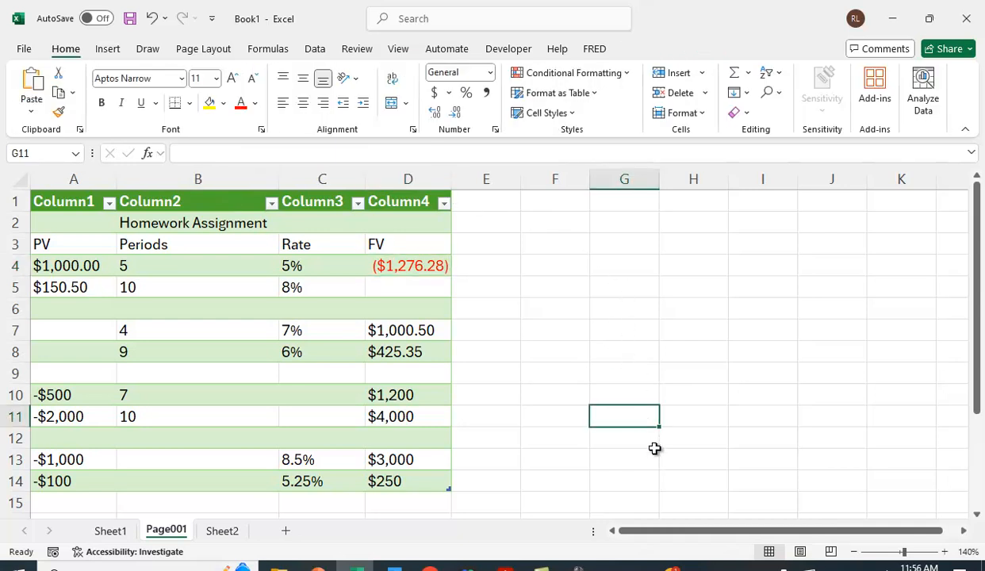
pyautogui.click(108, 529)
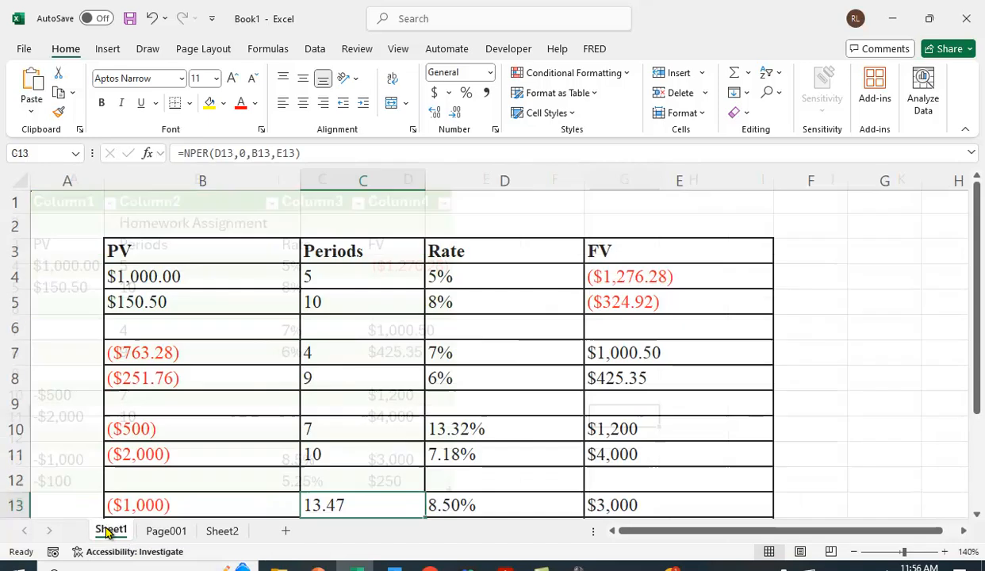
pyautogui.click(611, 279)
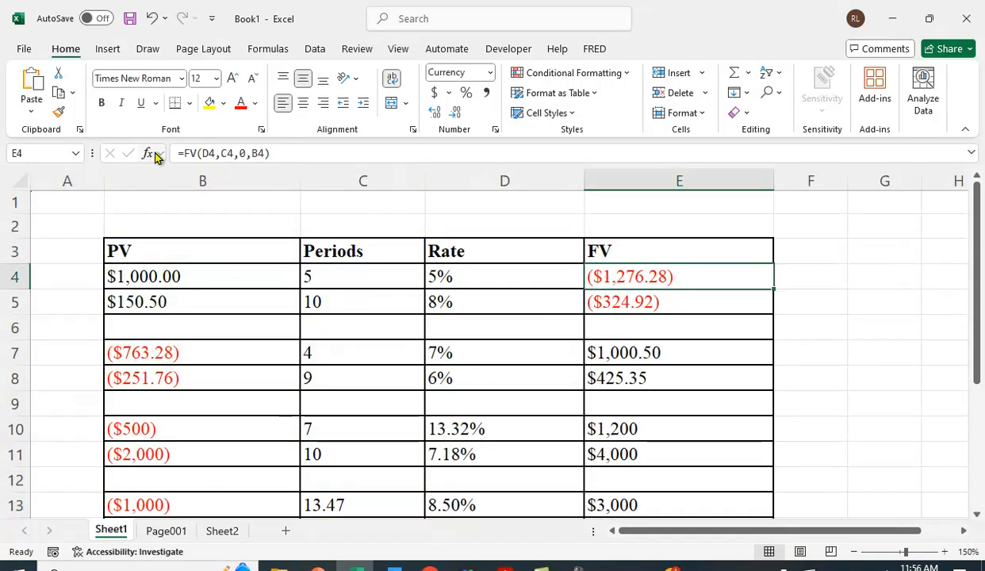